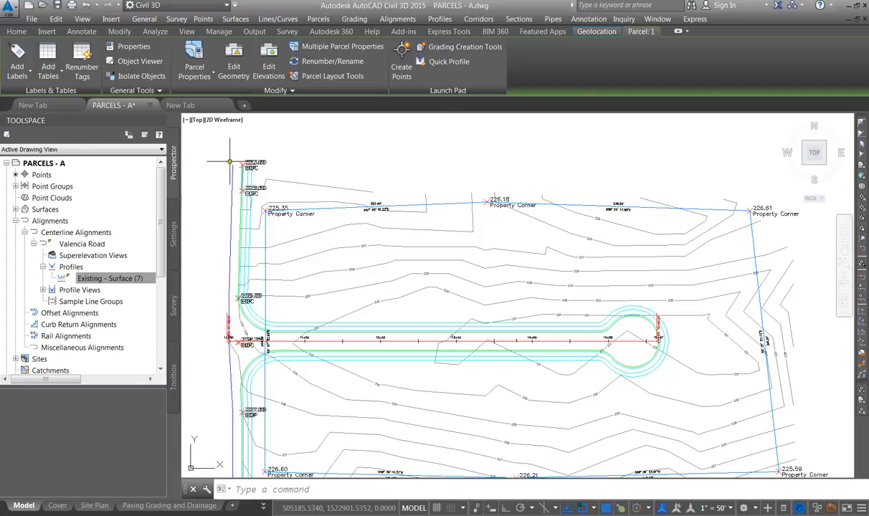
Open the Properties palette and set the road parcel's area label style to Parcel Name & Area
{"action": "type", "text": "PR"}
{"action": "key", "text": "Return"}
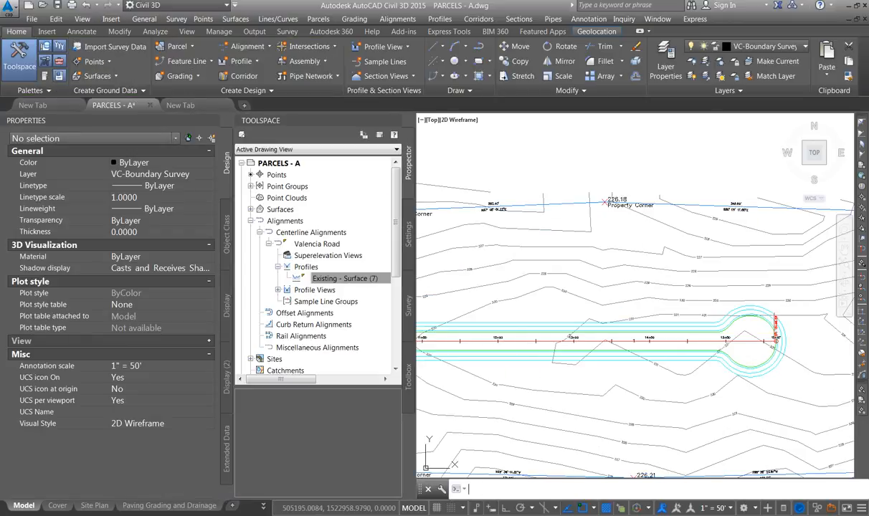
{"action": "scroll", "coordinate": [575, 342], "scroll_direction": "up", "scroll_amount": 4}
{"action": "scroll", "coordinate": [575, 343], "scroll_direction": "up", "scroll_amount": 2}
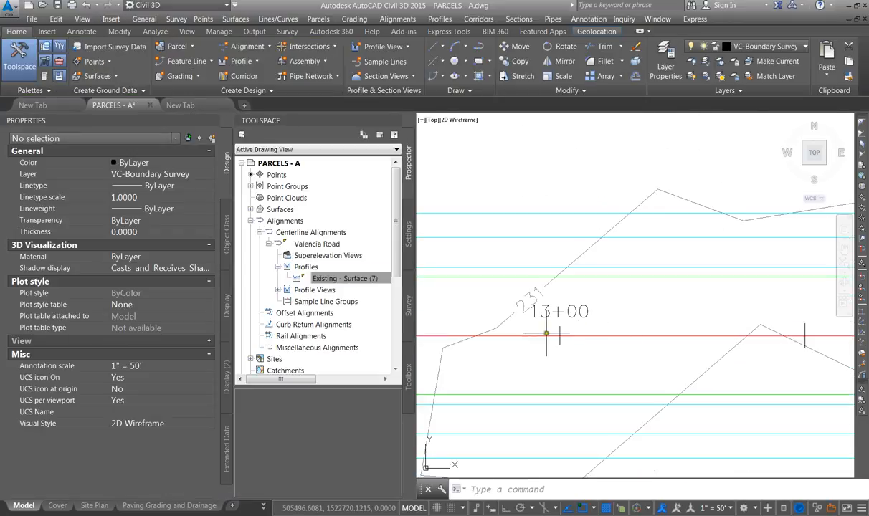
{"action": "scroll", "coordinate": [539, 266], "scroll_direction": "down", "scroll_amount": 4}
{"action": "scroll", "coordinate": [607, 276], "scroll_direction": "up", "scroll_amount": 3}
{"action": "left_click", "coordinate": [565, 272]}
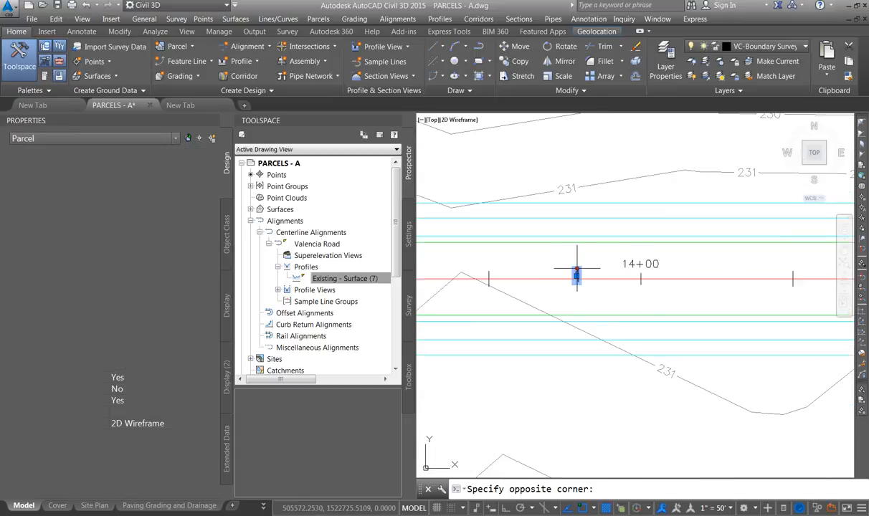
{"action": "left_click", "coordinate": [582, 284]}
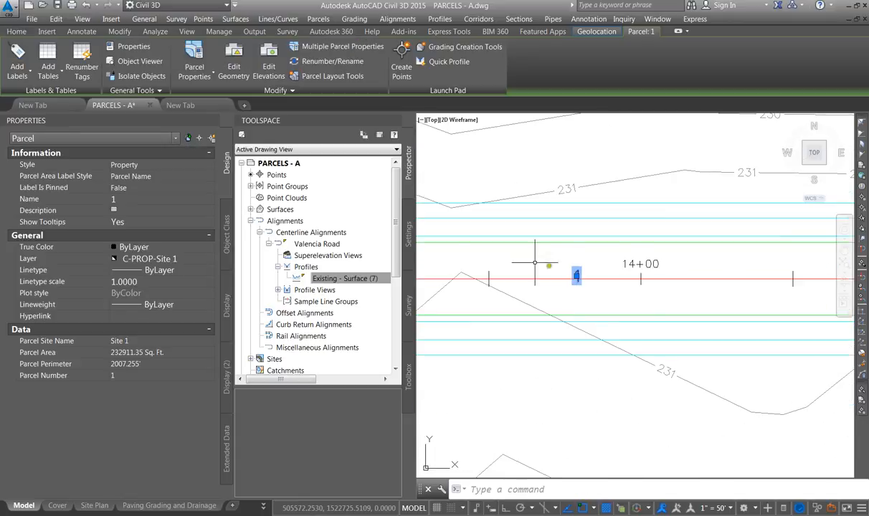
{"action": "left_click", "coordinate": [136, 177]}
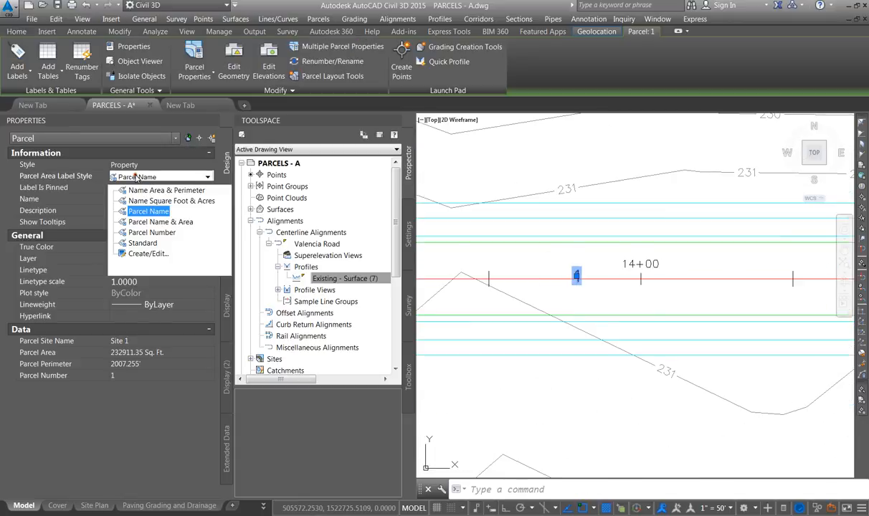
{"action": "left_click", "coordinate": [157, 224]}
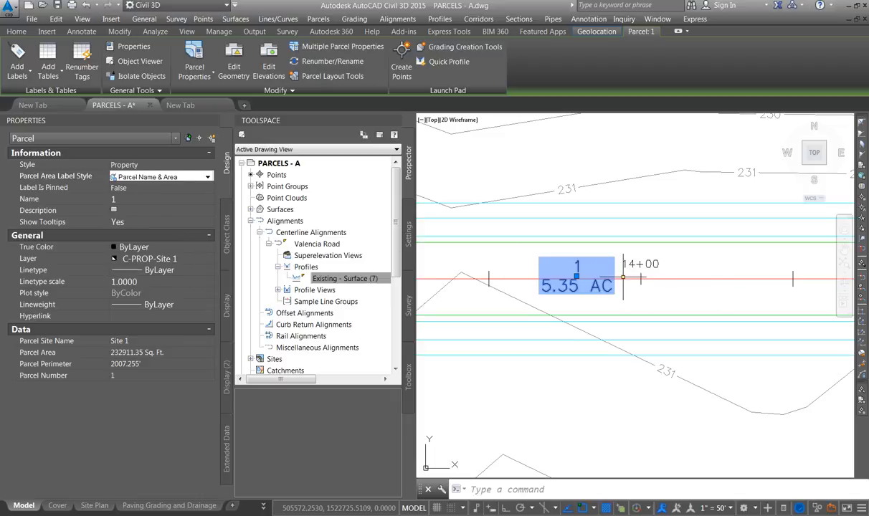
{"action": "key", "text": "Escape"}
Create a parcel from the site boundary objects with automatic segment labels and erasing of existing entities turned off
{"action": "scroll", "coordinate": [617, 280], "scroll_direction": "down", "scroll_amount": 3}
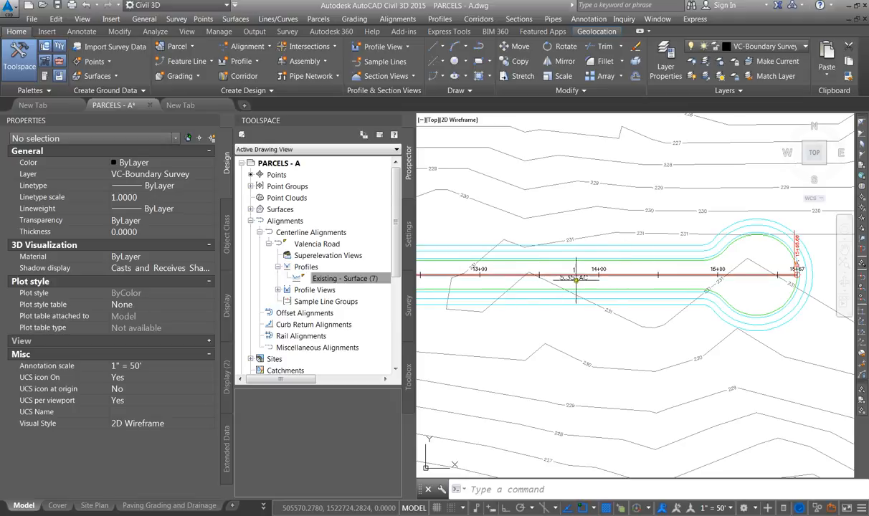
{"action": "scroll", "coordinate": [574, 276], "scroll_direction": "down", "scroll_amount": 2}
{"action": "scroll", "coordinate": [537, 239], "scroll_direction": "down", "scroll_amount": 2}
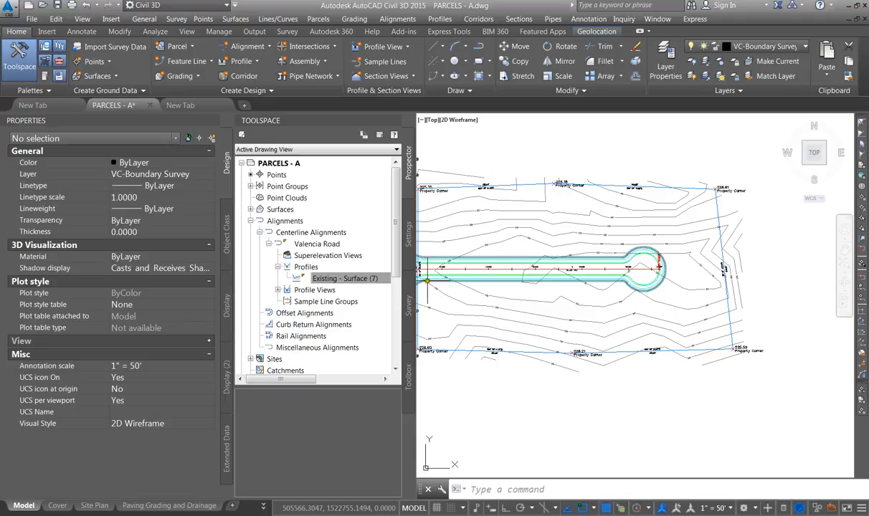
{"action": "scroll", "coordinate": [592, 252], "scroll_direction": "down", "scroll_amount": 2}
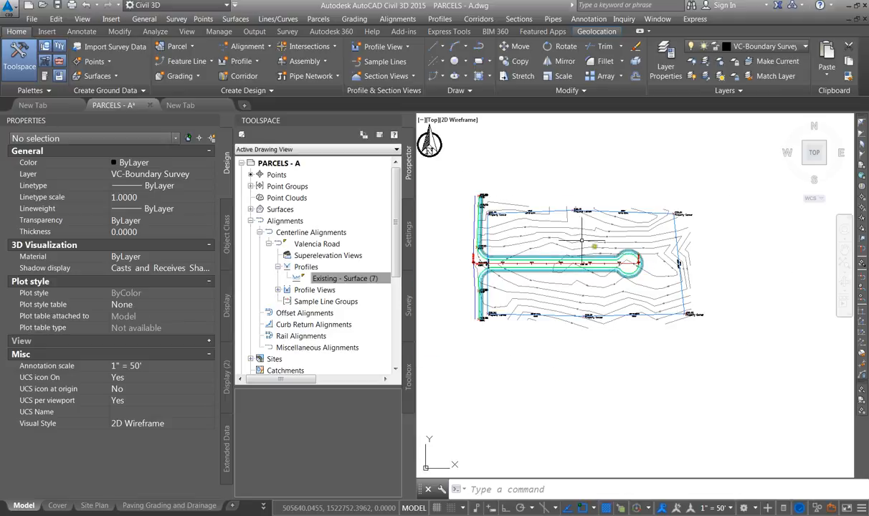
{"action": "left_click", "coordinate": [191, 47]}
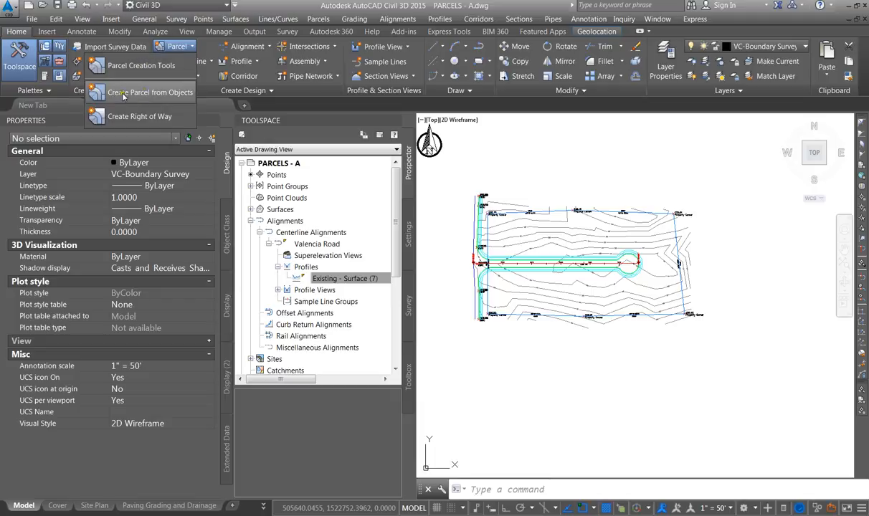
{"action": "left_click", "coordinate": [162, 94]}
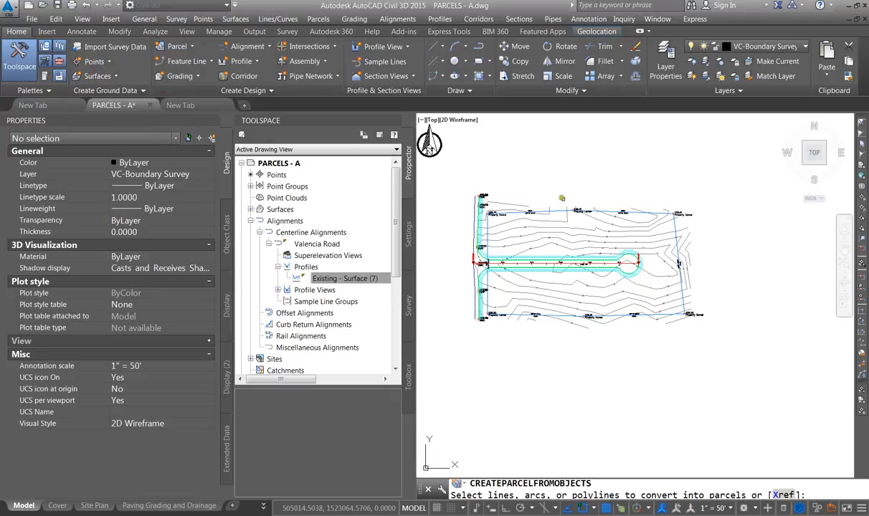
{"action": "scroll", "coordinate": [570, 202], "scroll_direction": "up", "scroll_amount": 2}
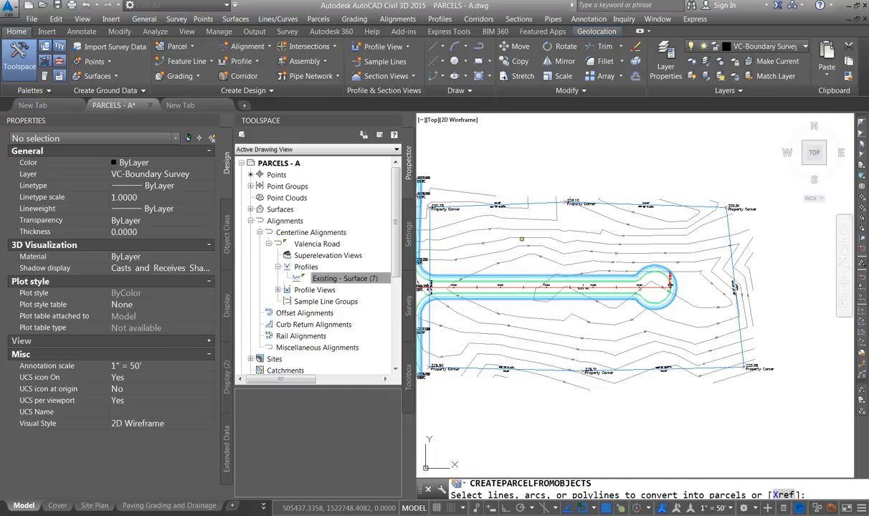
{"action": "key", "text": "Return"}
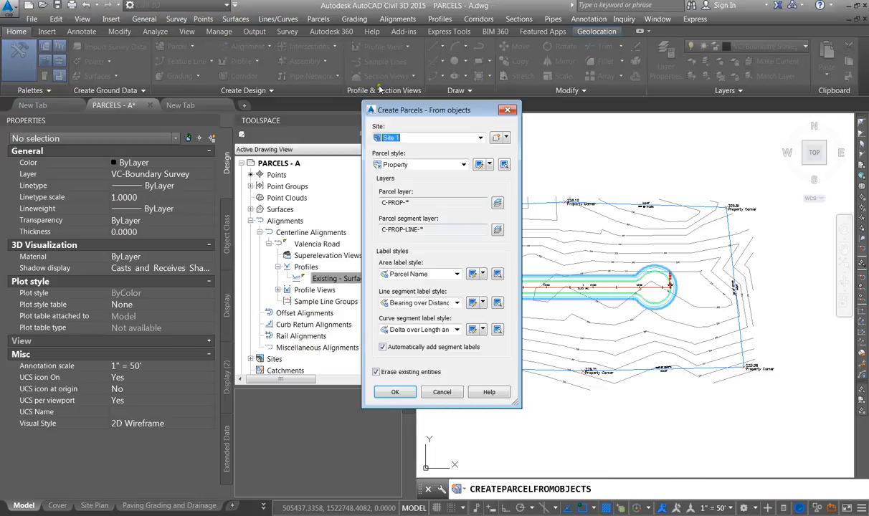
{"action": "left_click", "coordinate": [382, 347]}
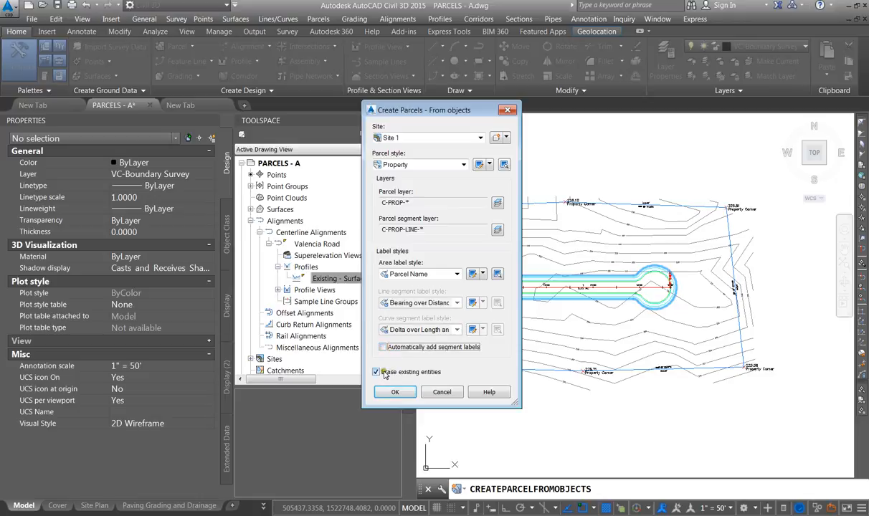
{"action": "left_click", "coordinate": [376, 371]}
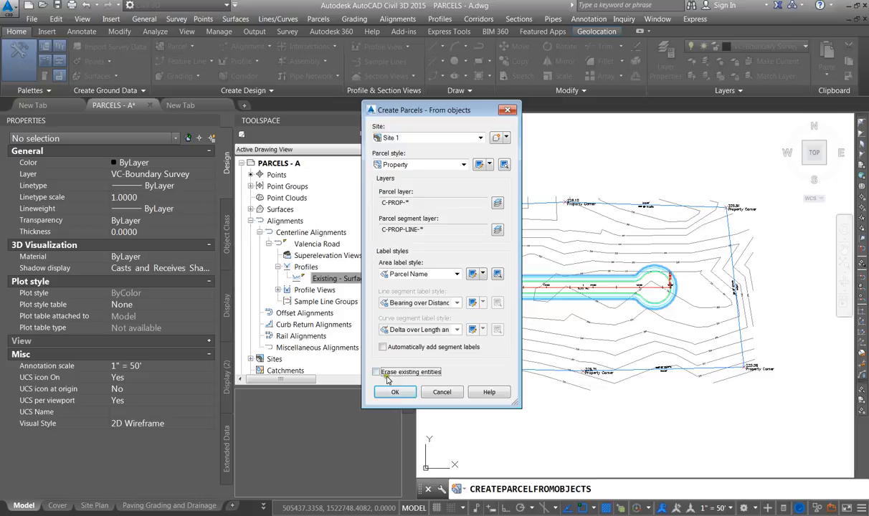
{"action": "left_click", "coordinate": [398, 392]}
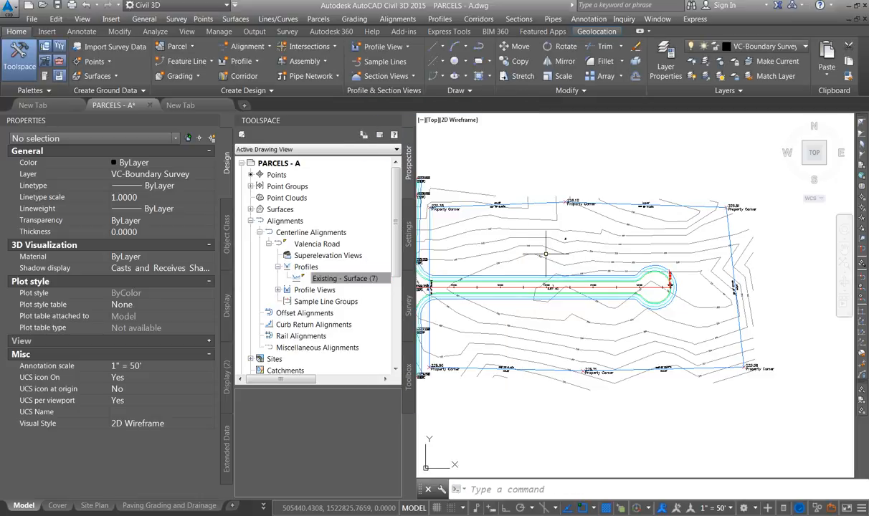
Set the new parcel 2's area label style to Parcel Number
{"action": "scroll", "coordinate": [556, 240], "scroll_direction": "up", "scroll_amount": 5}
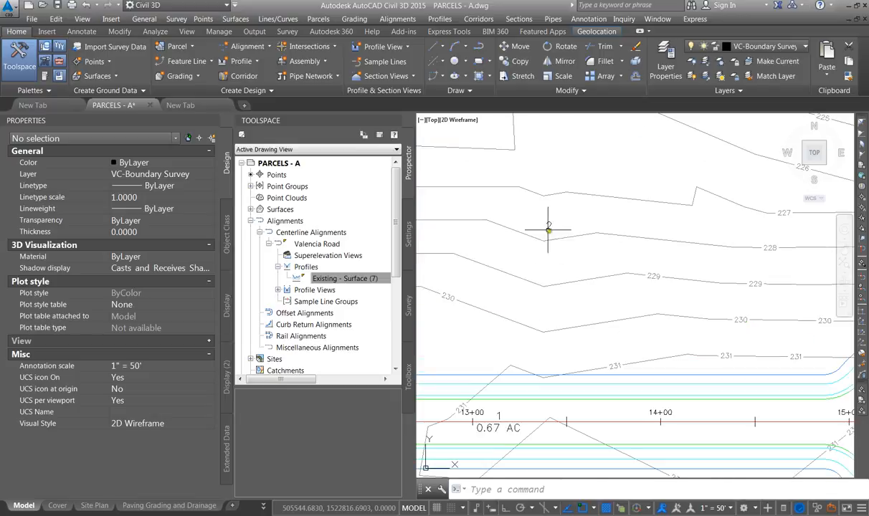
{"action": "left_click", "coordinate": [548, 226]}
{"action": "left_click", "coordinate": [556, 227]}
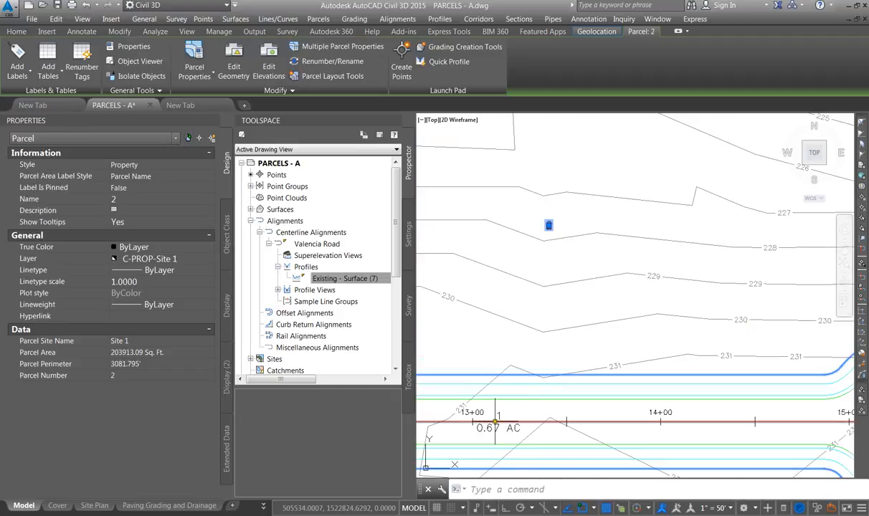
{"action": "scroll", "coordinate": [580, 360], "scroll_direction": "down", "scroll_amount": 5}
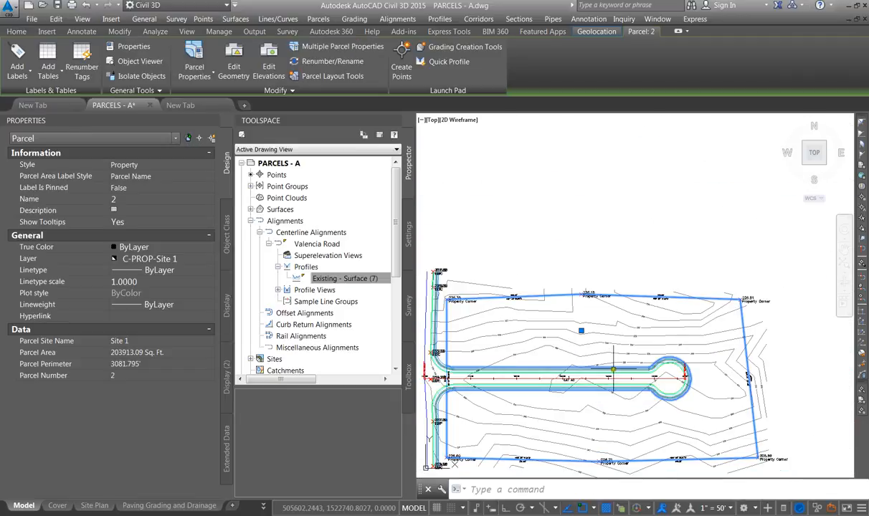
{"action": "scroll", "coordinate": [558, 351], "scroll_direction": "up", "scroll_amount": 5}
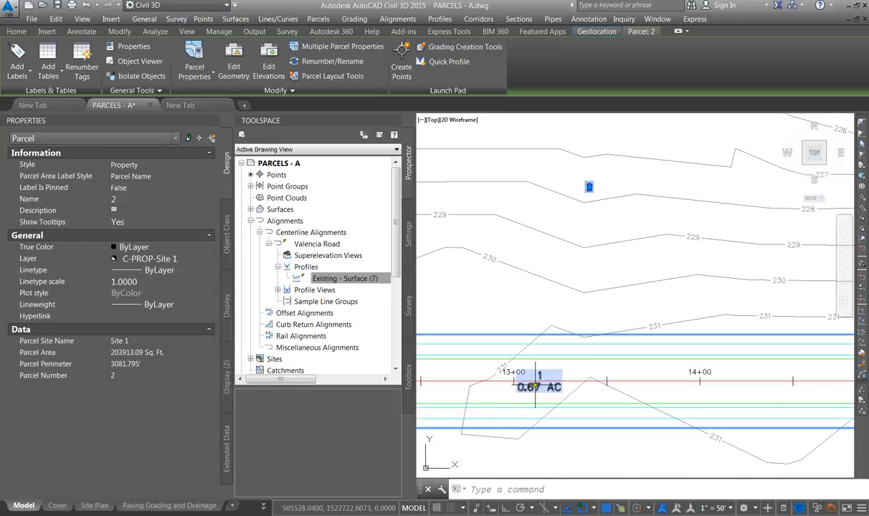
{"action": "scroll", "coordinate": [598, 215], "scroll_direction": "down", "scroll_amount": 3}
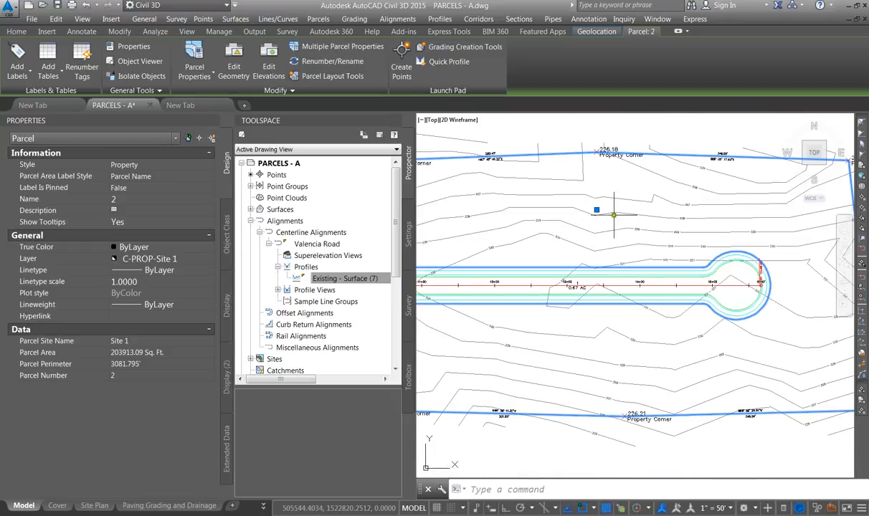
{"action": "key", "text": "Escape"}
{"action": "left_click", "coordinate": [602, 210]}
{"action": "left_click", "coordinate": [148, 175]}
{"action": "left_click", "coordinate": [149, 177]}
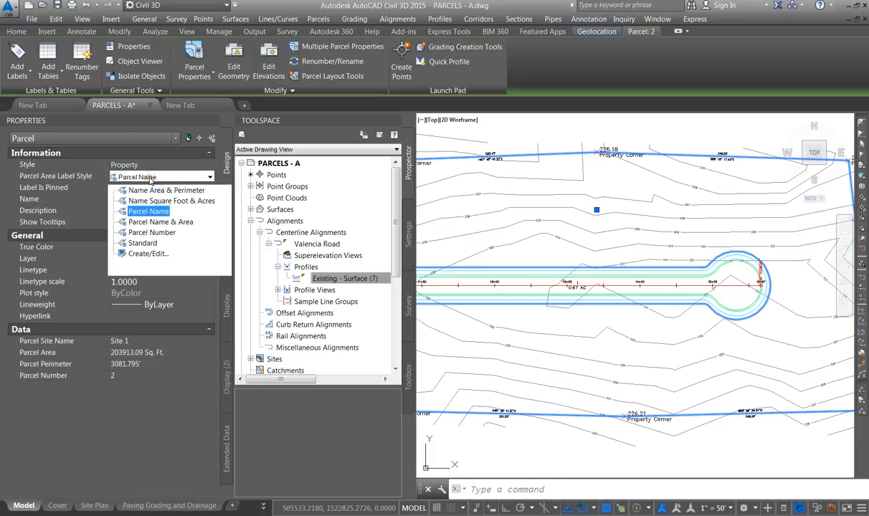
{"action": "left_click", "coordinate": [169, 237]}
Change parcel 2's area label style to Name Area & Perimeter
{"action": "scroll", "coordinate": [579, 204], "scroll_direction": "up", "scroll_amount": 3}
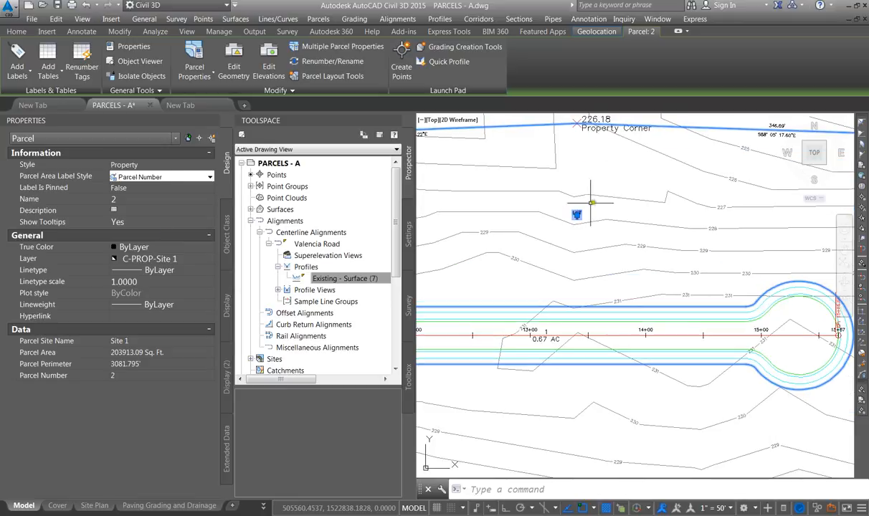
{"action": "key", "text": "Escape"}
{"action": "left_click", "coordinate": [579, 214]}
{"action": "left_click", "coordinate": [577, 213]}
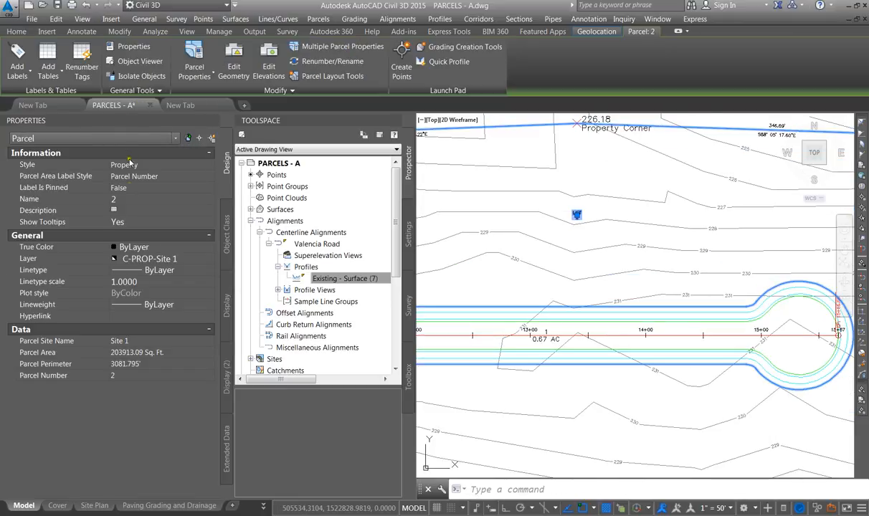
{"action": "left_click", "coordinate": [138, 179]}
{"action": "left_click", "coordinate": [138, 178]}
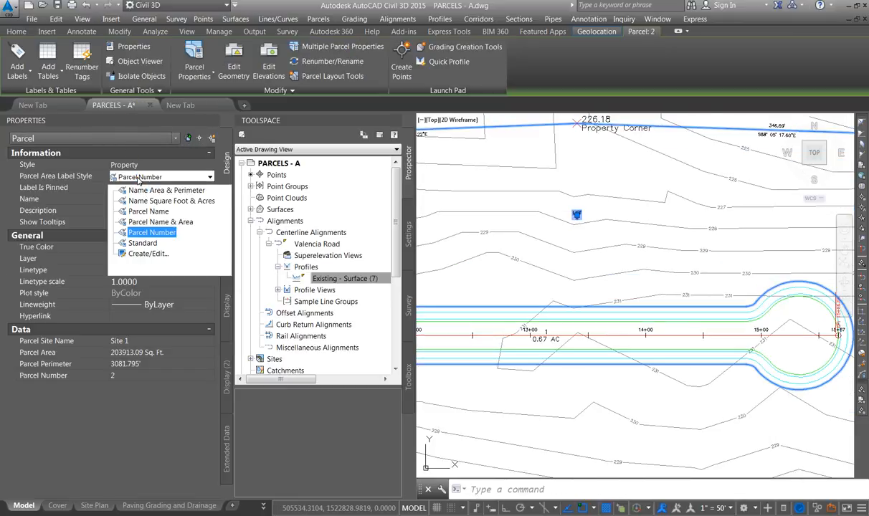
{"action": "left_click", "coordinate": [157, 190]}
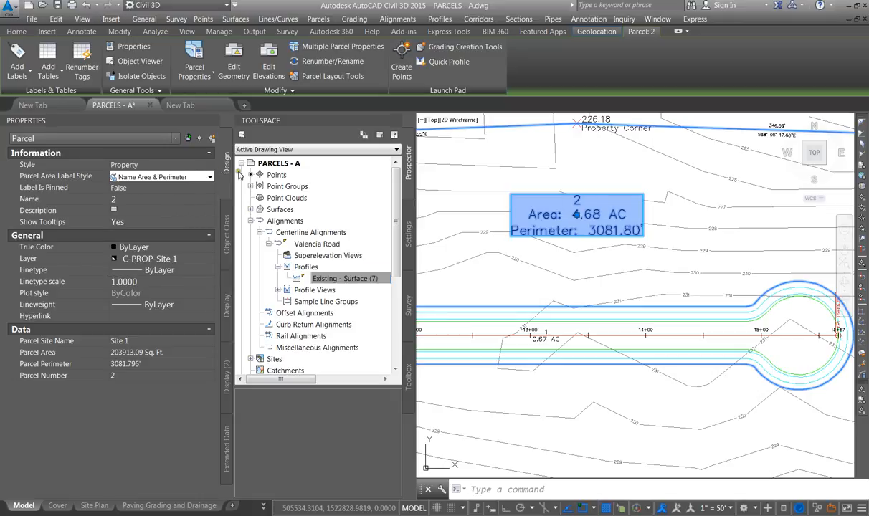
Change parcel 2's area label style to Name Square Foot & Acres
{"action": "left_click", "coordinate": [165, 177]}
{"action": "left_click", "coordinate": [158, 201]}
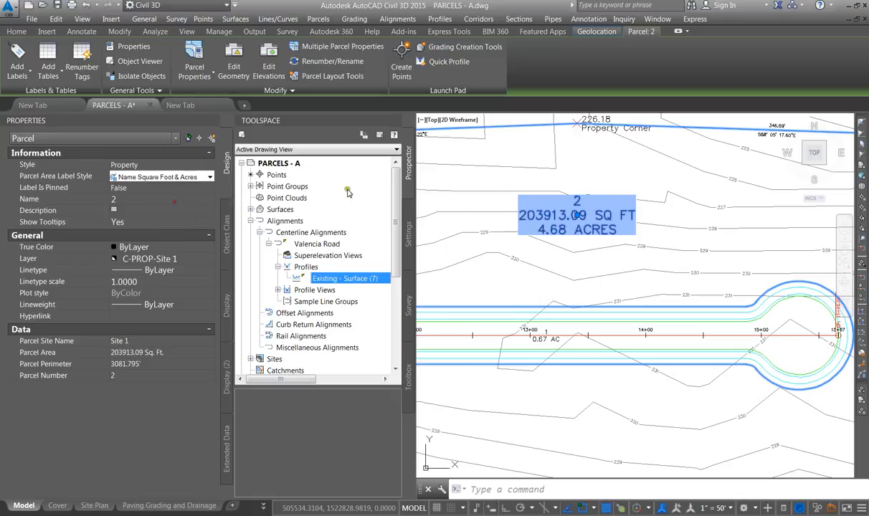
{"action": "key", "text": "Escape"}
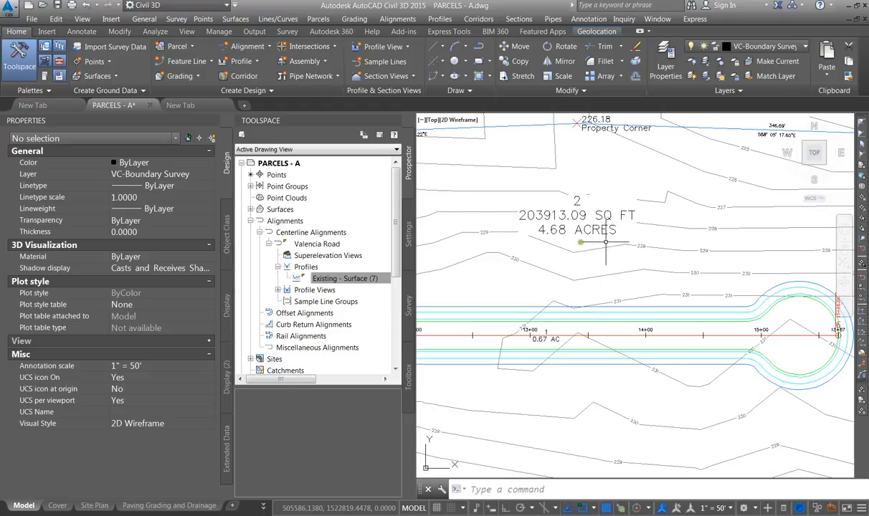
Examine the parcel boundary segments around the whole site
{"action": "scroll", "coordinate": [632, 211], "scroll_direction": "down", "scroll_amount": 2}
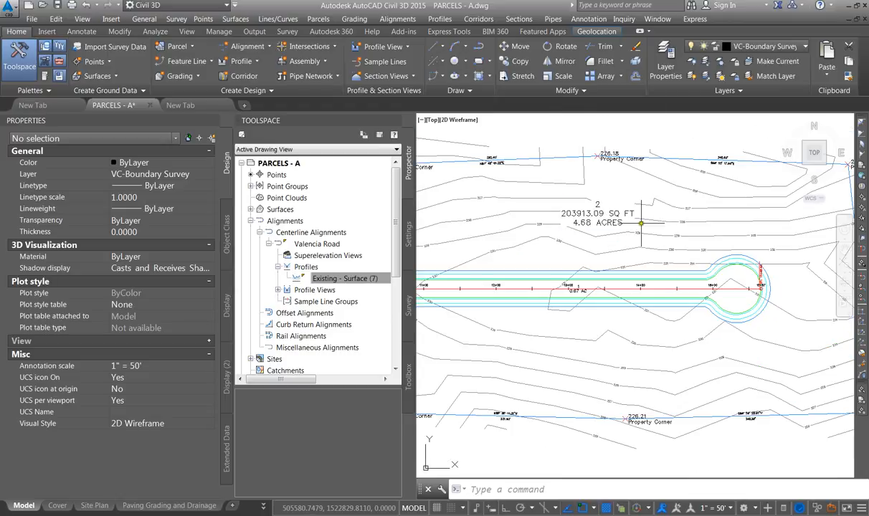
{"action": "scroll", "coordinate": [640, 218], "scroll_direction": "down", "scroll_amount": 2}
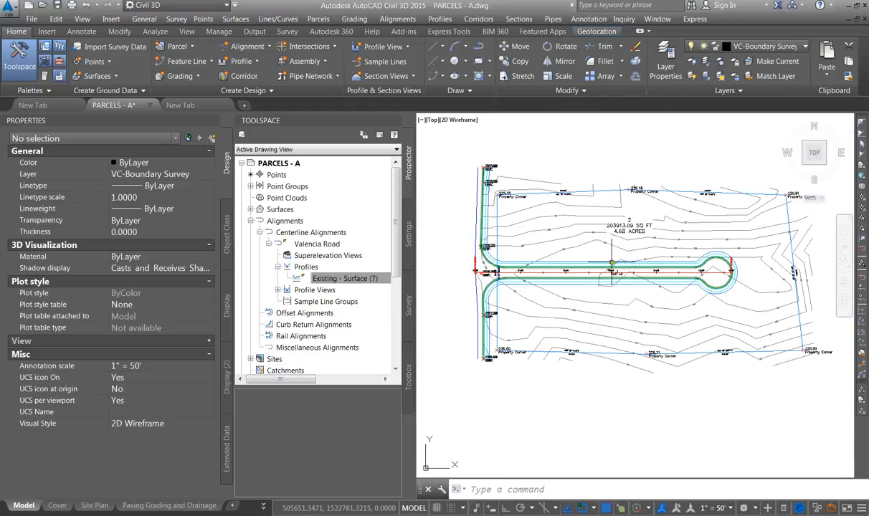
{"action": "scroll", "coordinate": [610, 264], "scroll_direction": "up", "scroll_amount": 2}
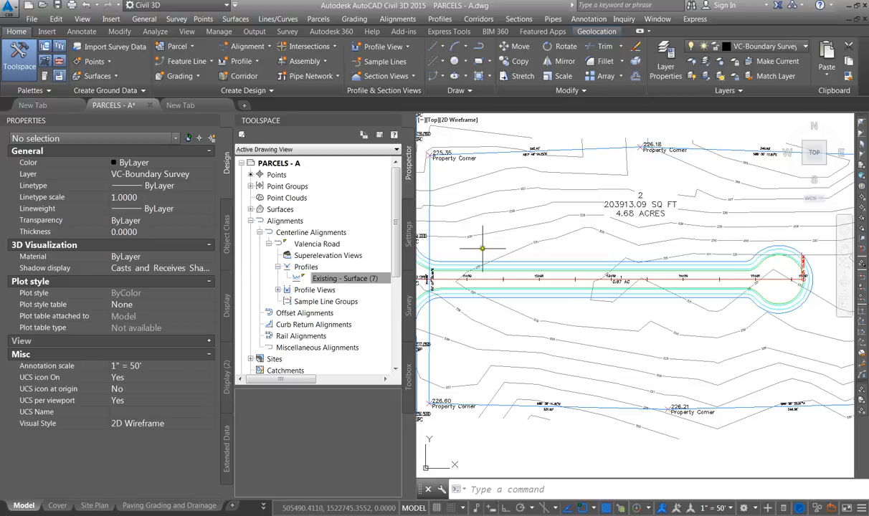
{"action": "left_click", "coordinate": [459, 154]}
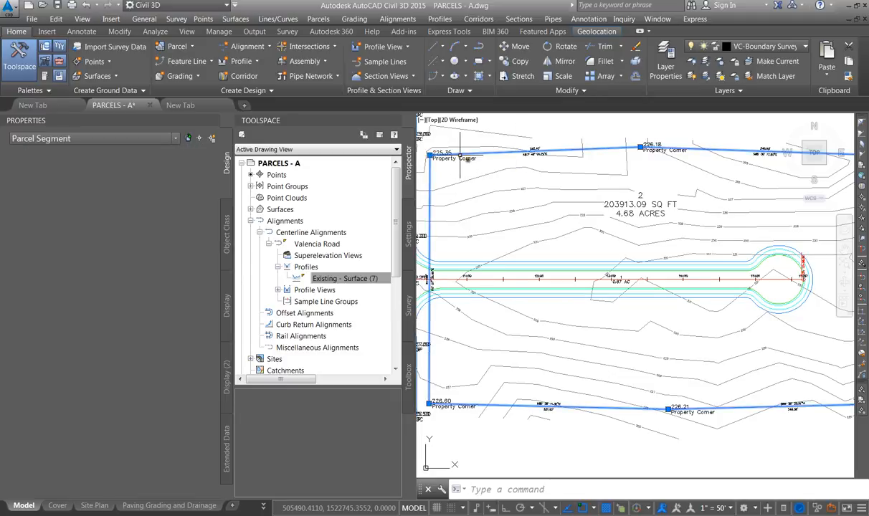
{"action": "scroll", "coordinate": [490, 241], "scroll_direction": "down", "scroll_amount": 2}
{"action": "key", "text": "Escape"}
Select parcel 2 and switch to the Planning and Zoning Quick Reference Guide PDF in Acrobat
{"action": "left_click", "coordinate": [585, 215]}
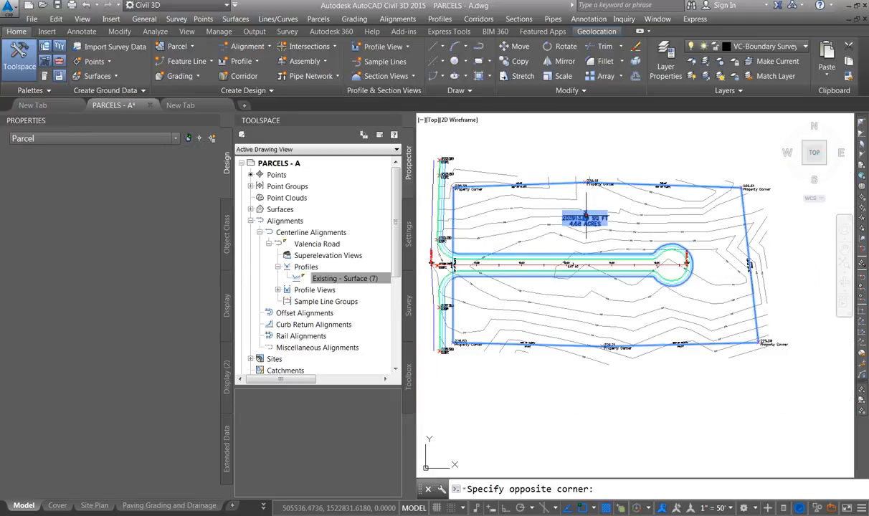
{"action": "left_click", "coordinate": [586, 215]}
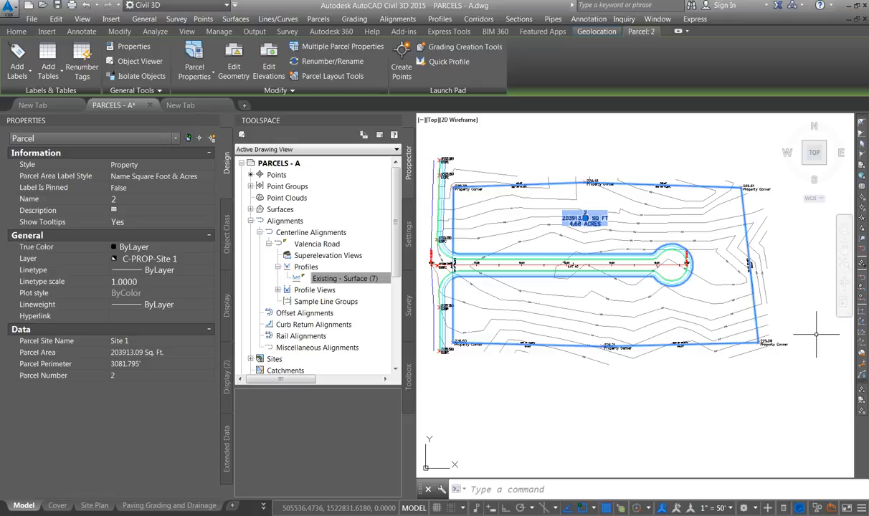
{"action": "key", "text": "alt+Tab"}
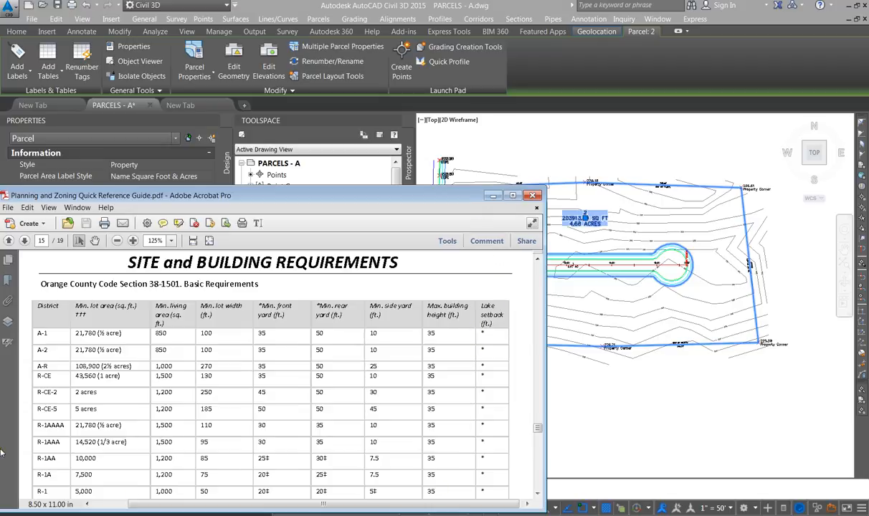
Return to the drawing, clear the selection and open the Parcel Creation Tools
{"action": "left_click", "coordinate": [494, 196]}
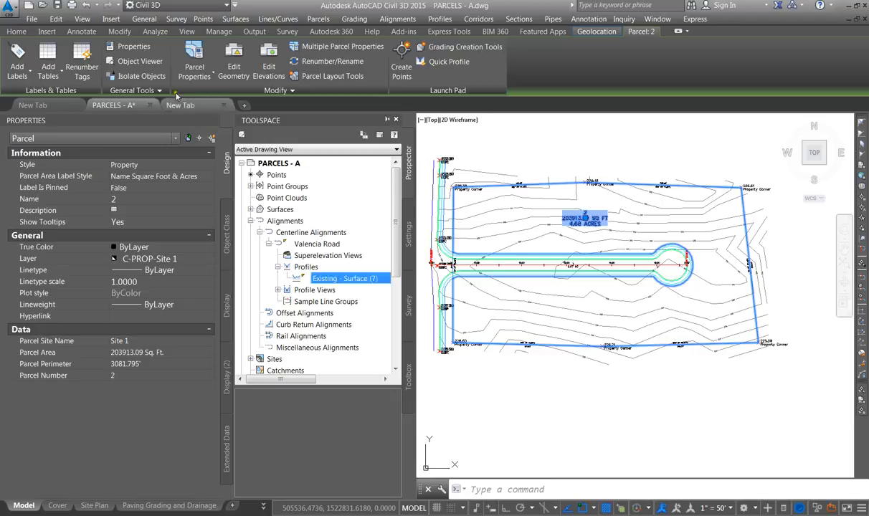
{"action": "key", "text": "Escape"}
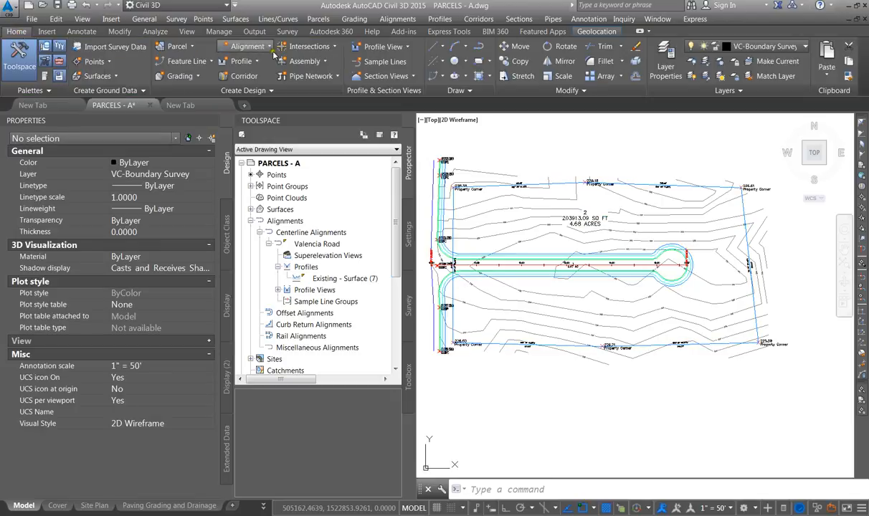
{"action": "left_click", "coordinate": [185, 50]}
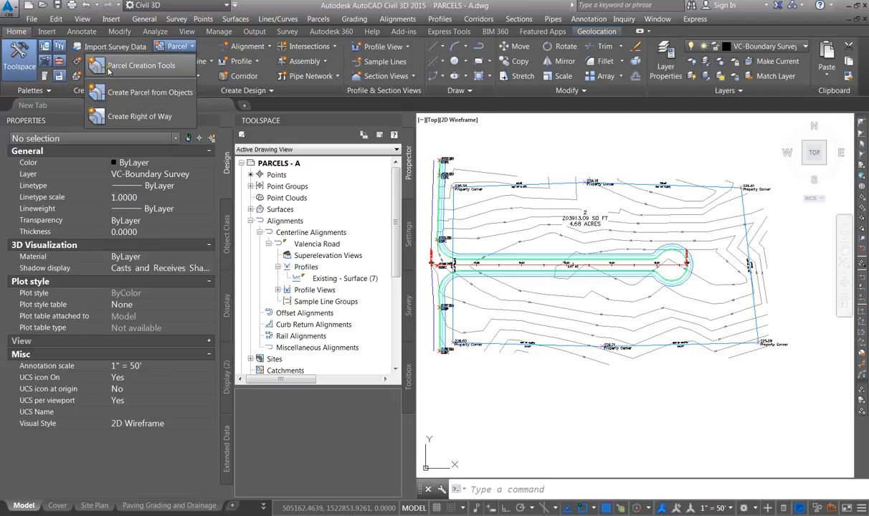
{"action": "left_click", "coordinate": [141, 67]}
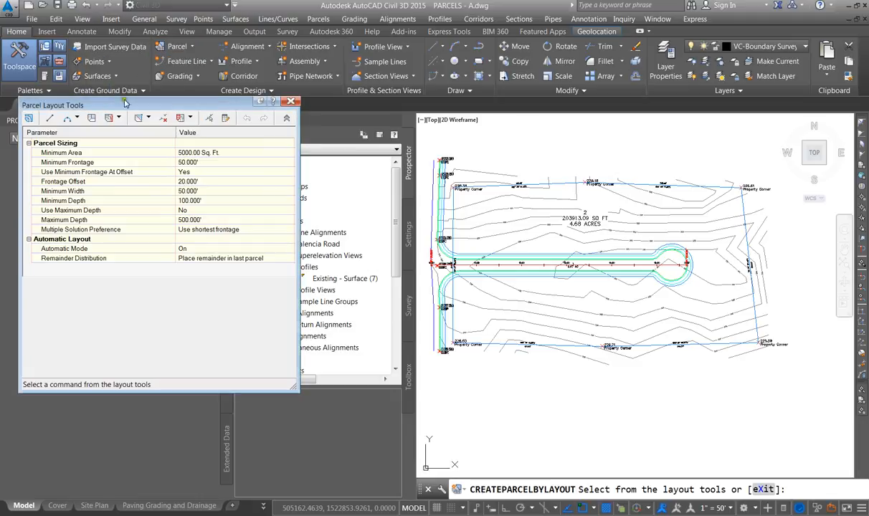
Reposition the Parcel Layout Tools toolbar and expand its parameter panel
{"action": "left_click_drag", "start_coordinate": [108, 101], "coordinate": [182, 118]}
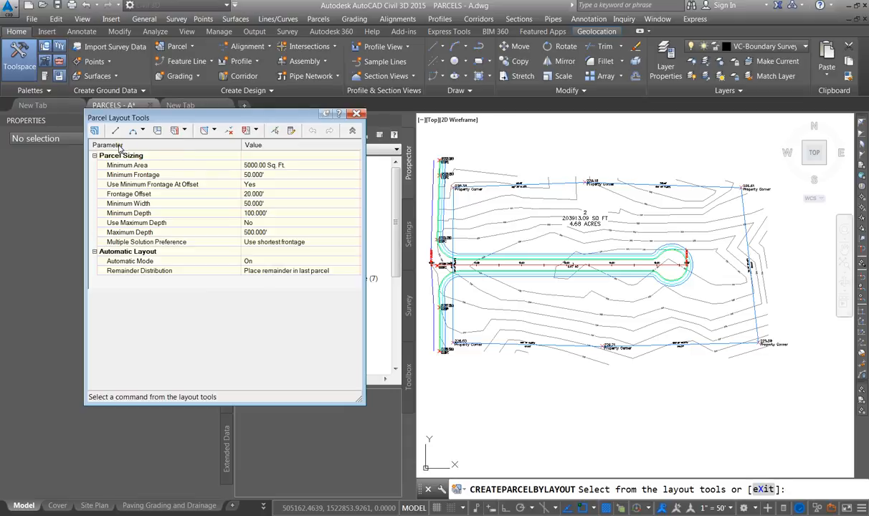
{"action": "left_click", "coordinate": [352, 130]}
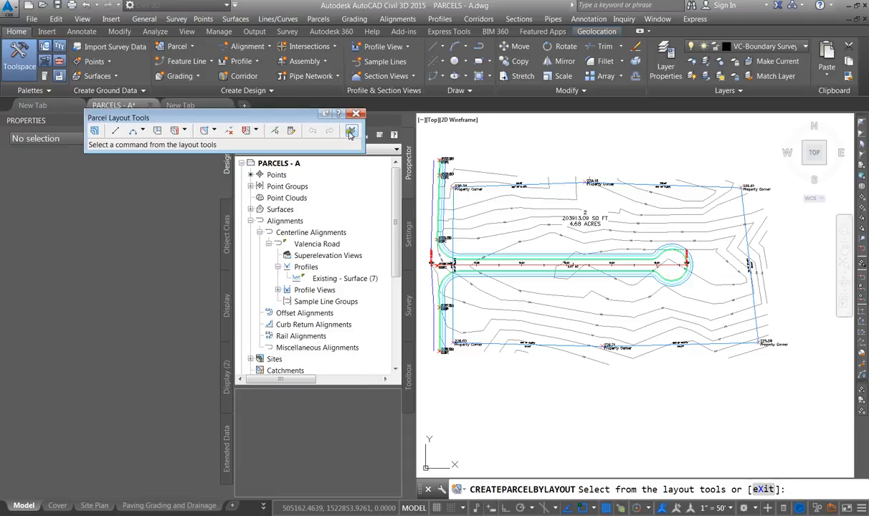
{"action": "left_click", "coordinate": [351, 130]}
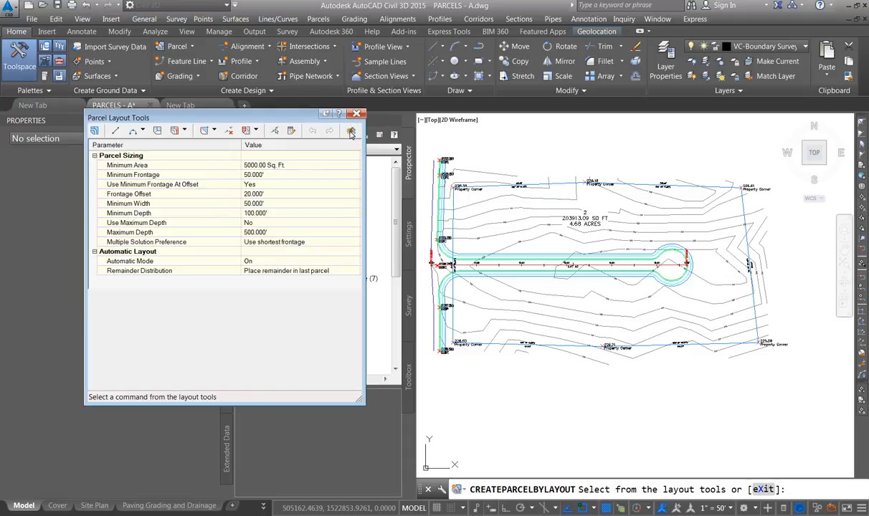
Review the parcel sizing parameters from minimum area through maximum depth
{"action": "left_click", "coordinate": [269, 166]}
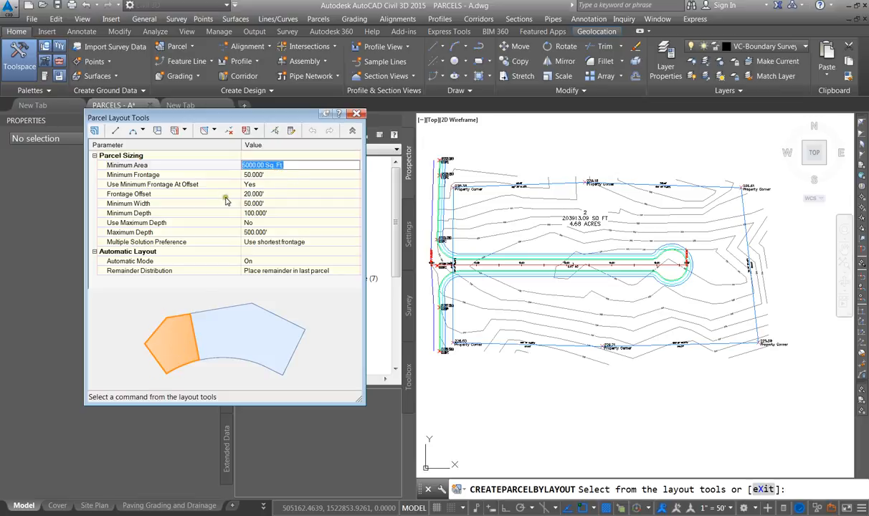
{"action": "left_click", "coordinate": [274, 175]}
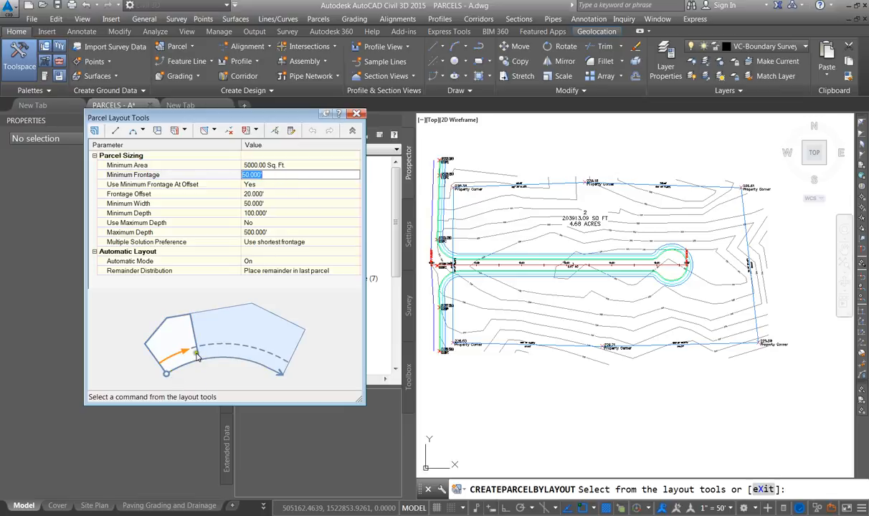
{"action": "left_click", "coordinate": [251, 184]}
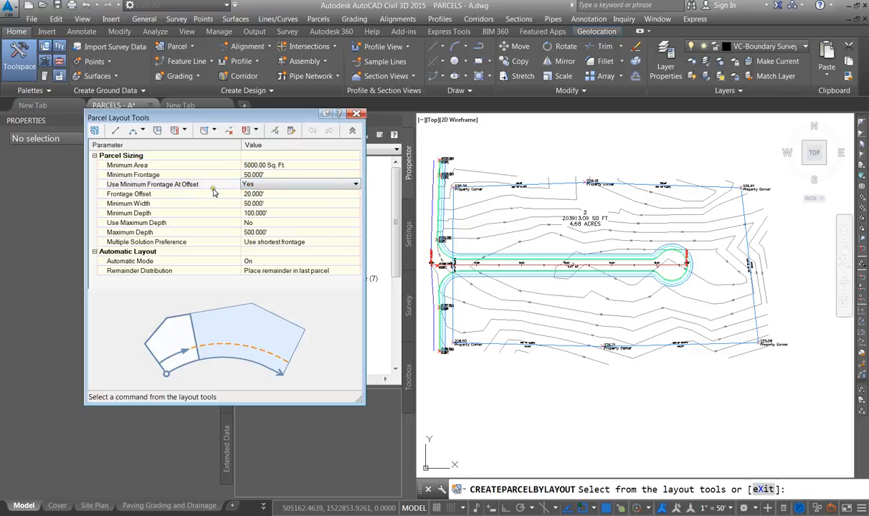
{"action": "left_click", "coordinate": [251, 195]}
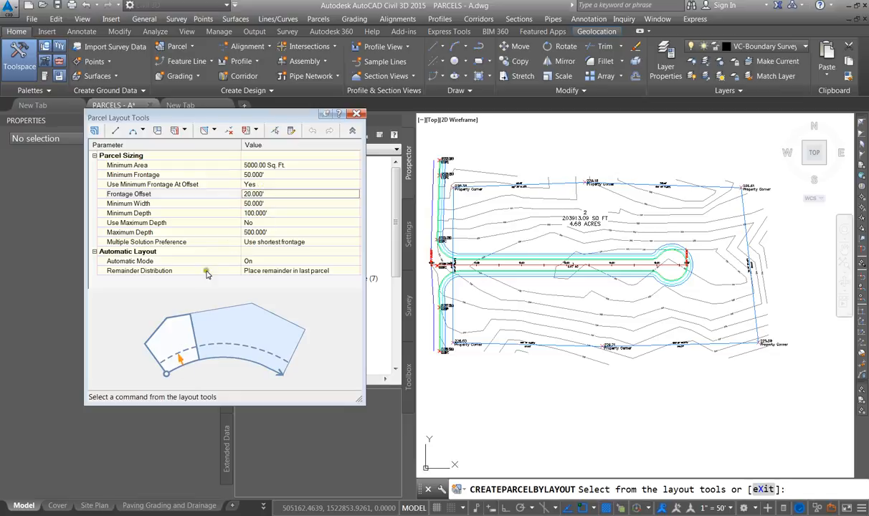
{"action": "left_click", "coordinate": [256, 202]}
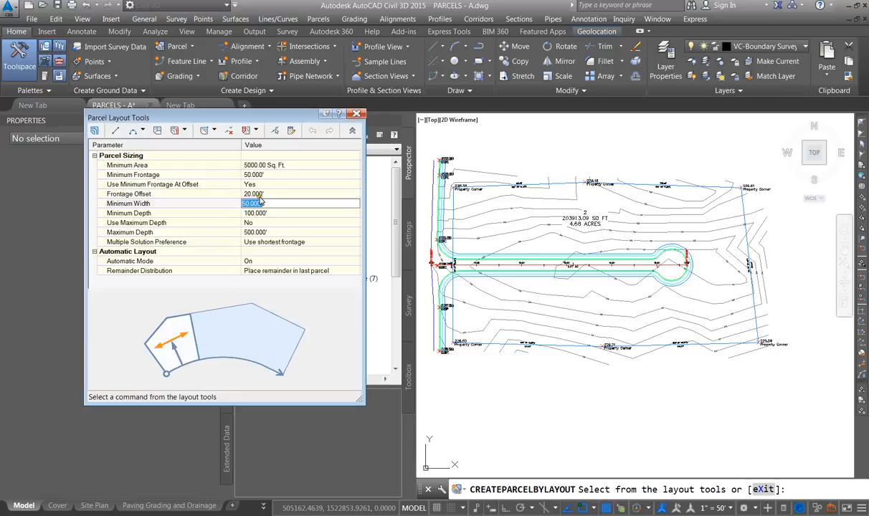
{"action": "left_click", "coordinate": [261, 214]}
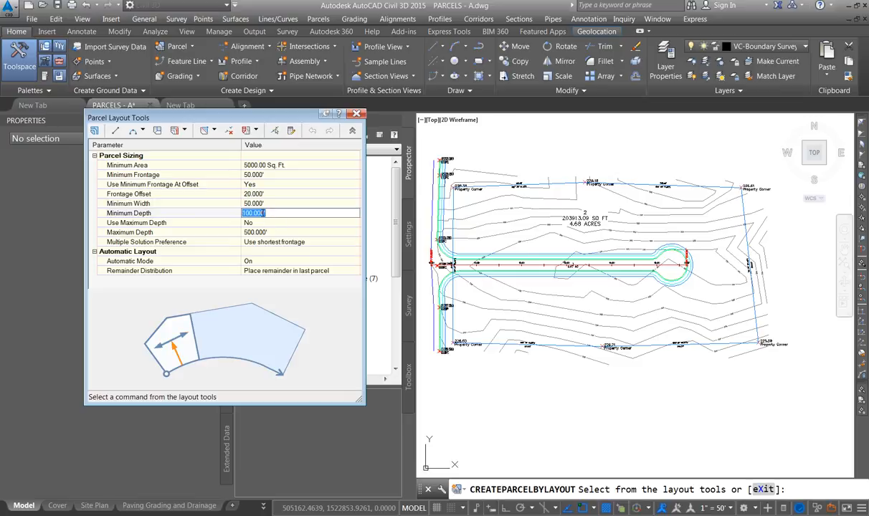
{"action": "left_click", "coordinate": [280, 231]}
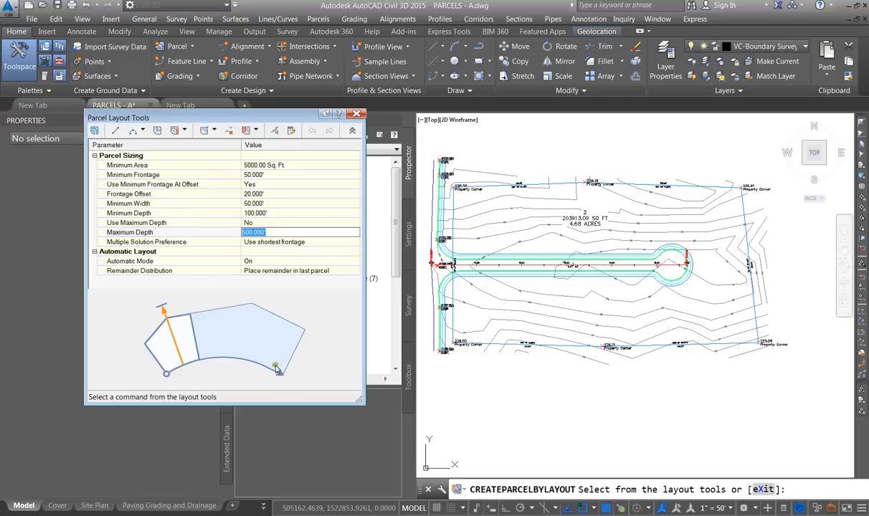
Start the Slide Line - Create tool using Site 1, Property style and the Parcel Name & Area label style
{"action": "left_click", "coordinate": [185, 130]}
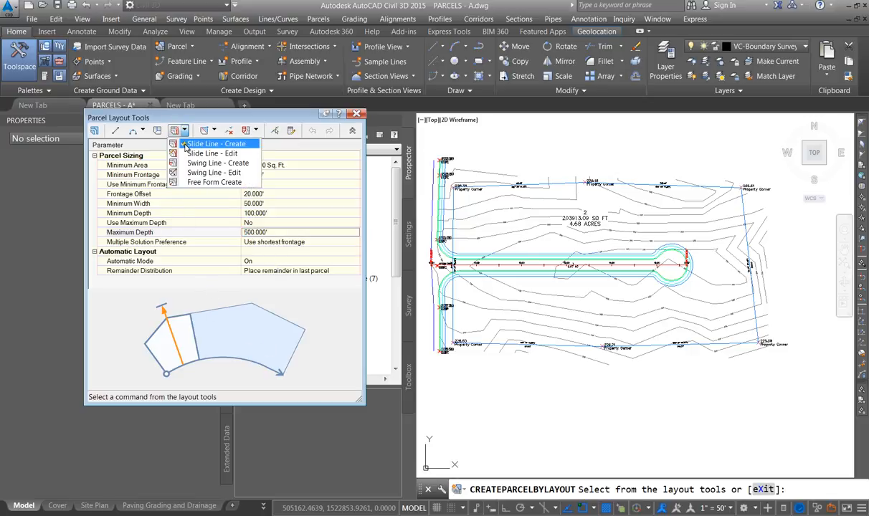
{"action": "left_click", "coordinate": [230, 145]}
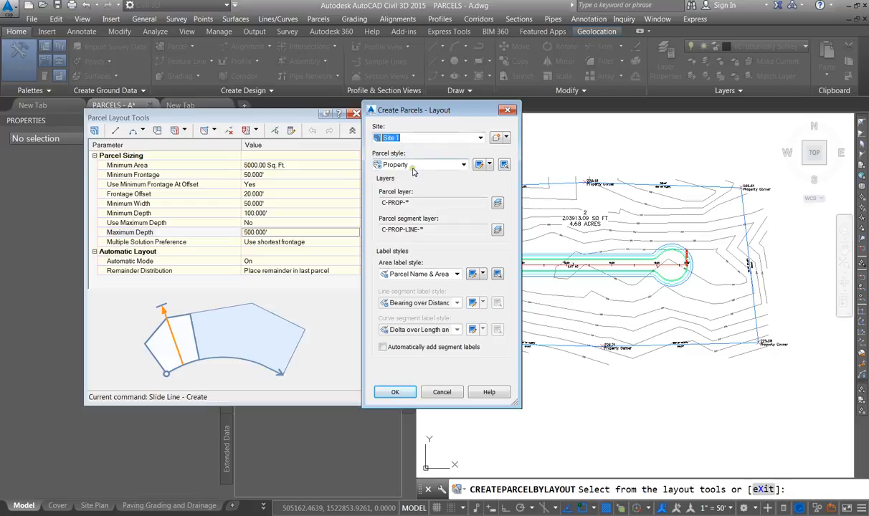
{"action": "left_click", "coordinate": [398, 275]}
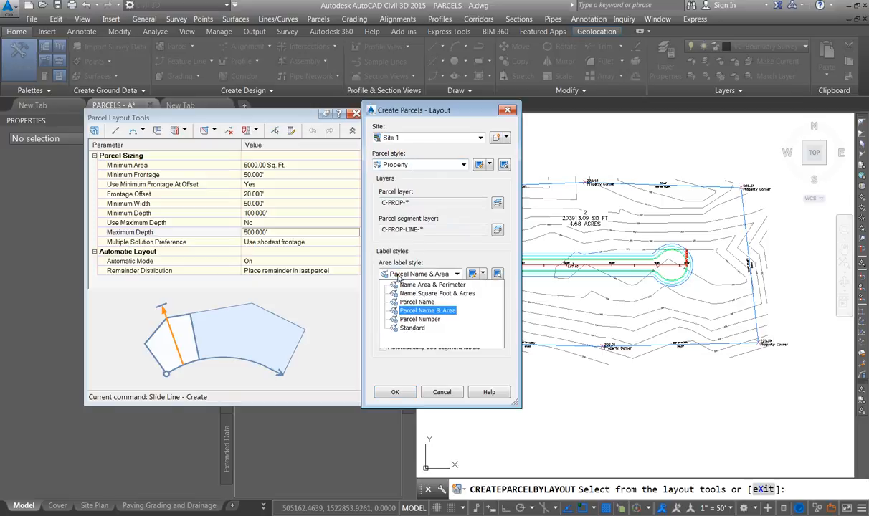
{"action": "left_click", "coordinate": [427, 311]}
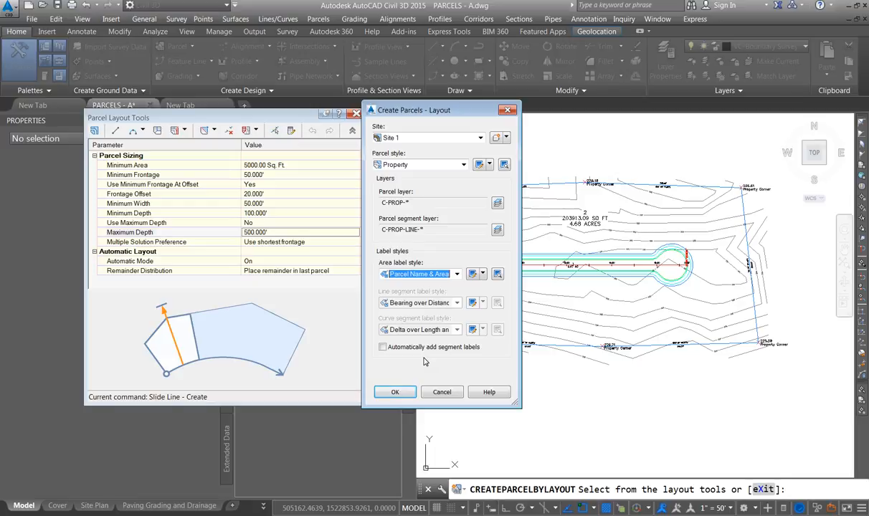
{"action": "left_click", "coordinate": [397, 392]}
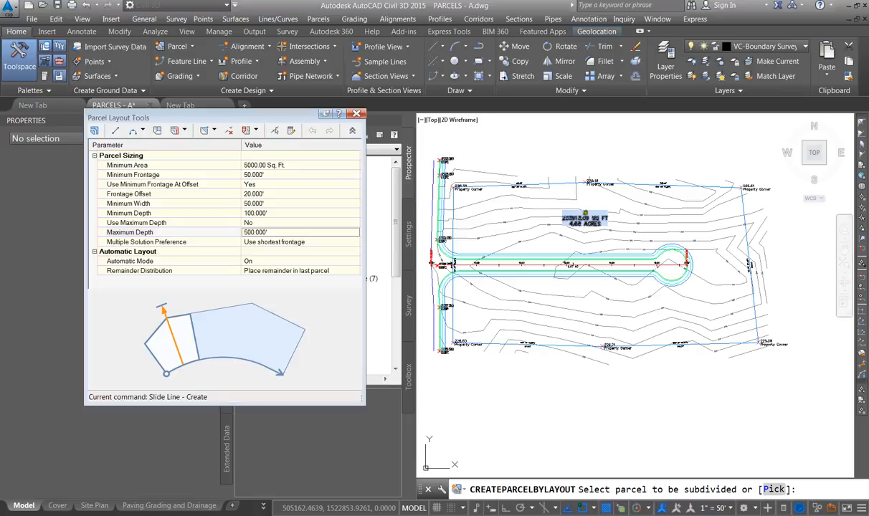
Select parcel 2 to subdivide and pick the start point on the road frontage near the entrance
{"action": "left_click", "coordinate": [585, 213]}
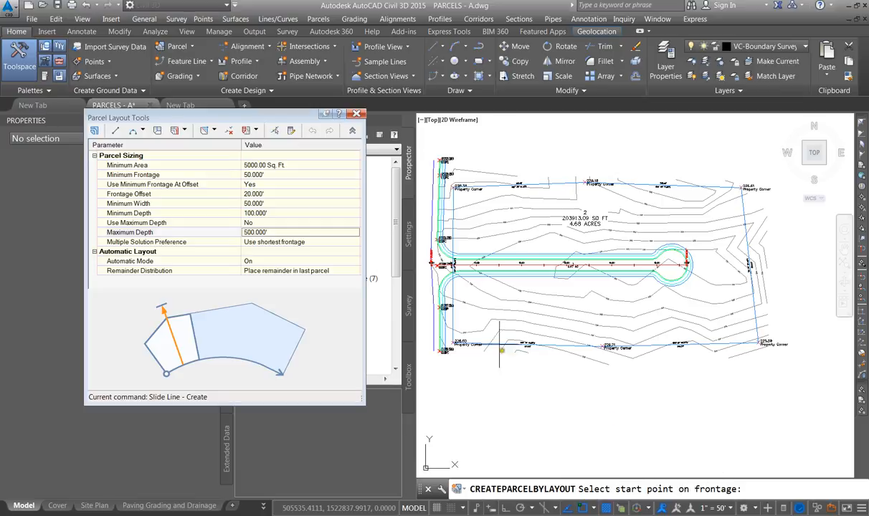
{"action": "scroll", "coordinate": [460, 250], "scroll_direction": "up", "scroll_amount": 4}
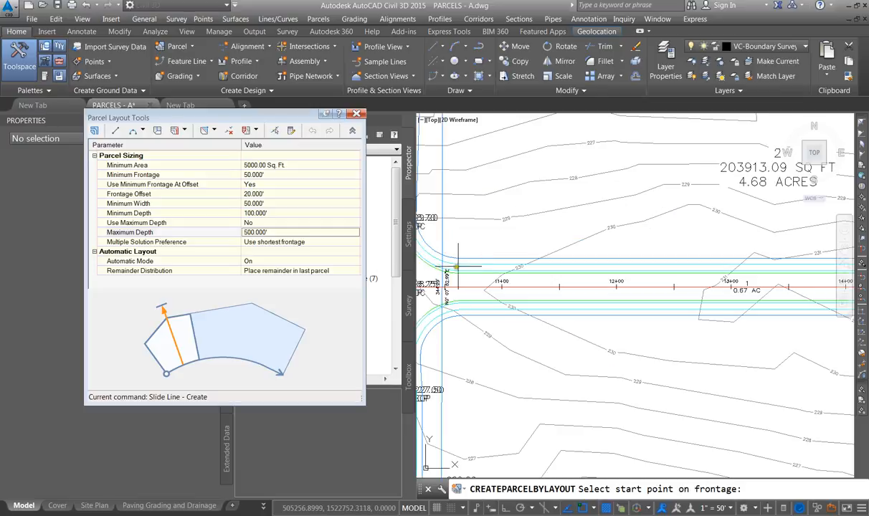
{"action": "right_click", "coordinate": [486, 220], "text": "shift"}
{"action": "left_click", "coordinate": [527, 281]}
{"action": "left_click", "coordinate": [459, 254]}
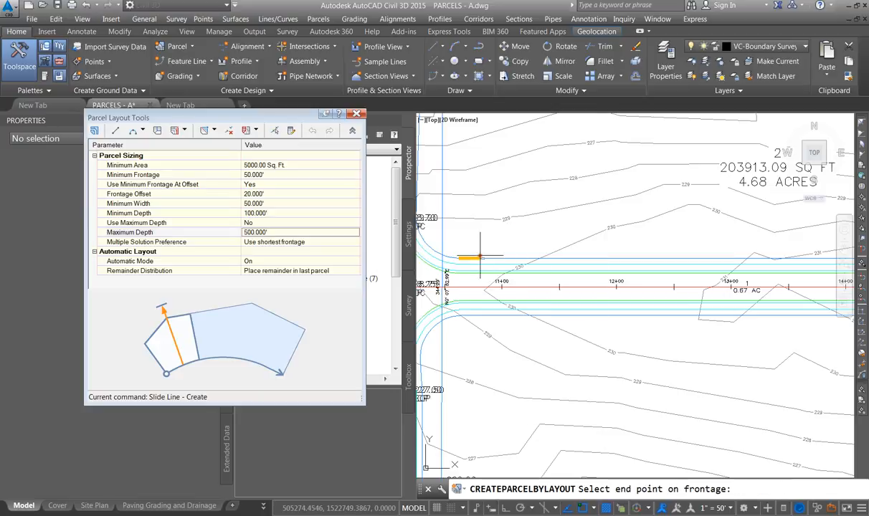
Pick the end point on the frontage using an Endpoint snap on the opposite right-of-way line
{"action": "scroll", "coordinate": [459, 253], "scroll_direction": "down", "scroll_amount": 5}
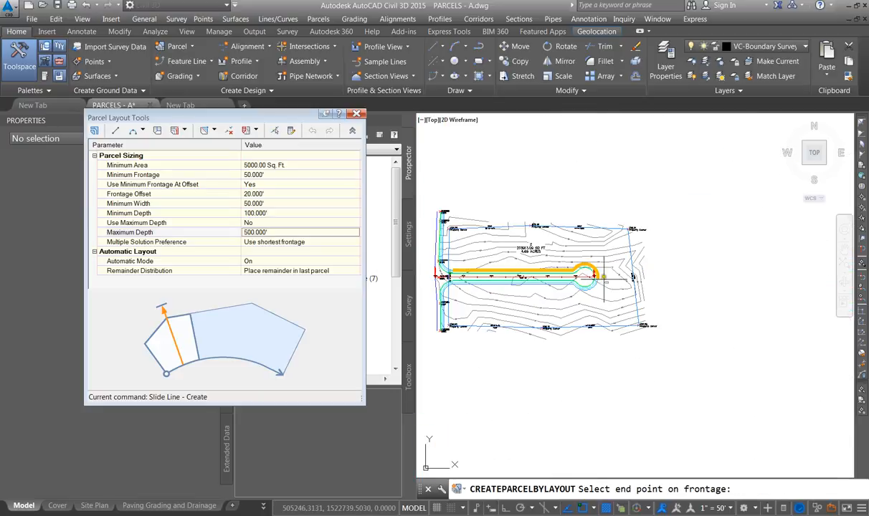
{"action": "scroll", "coordinate": [438, 275], "scroll_direction": "up", "scroll_amount": 5}
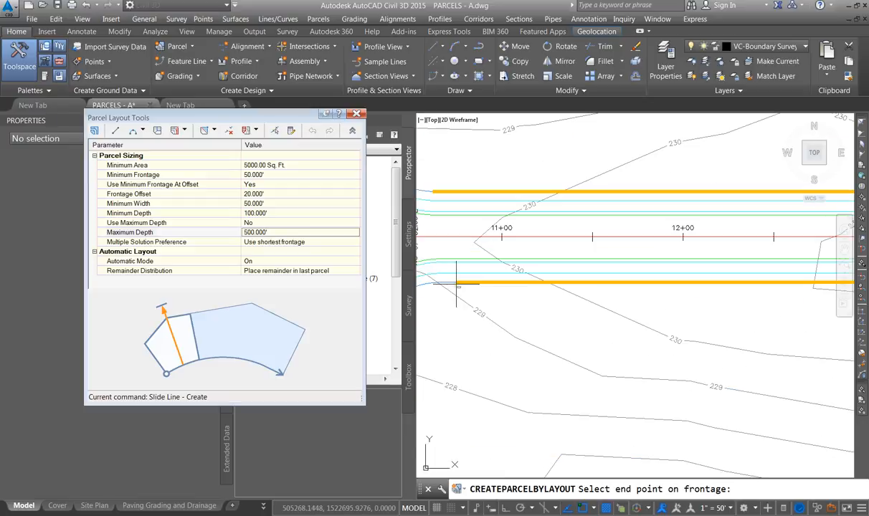
{"action": "right_click", "coordinate": [444, 266], "text": "shift"}
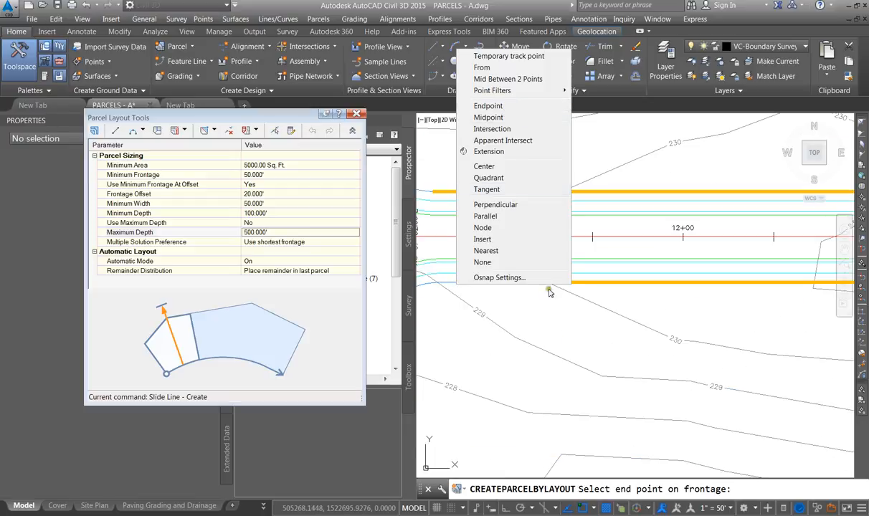
{"action": "left_click", "coordinate": [488, 106]}
{"action": "left_click", "coordinate": [446, 282]}
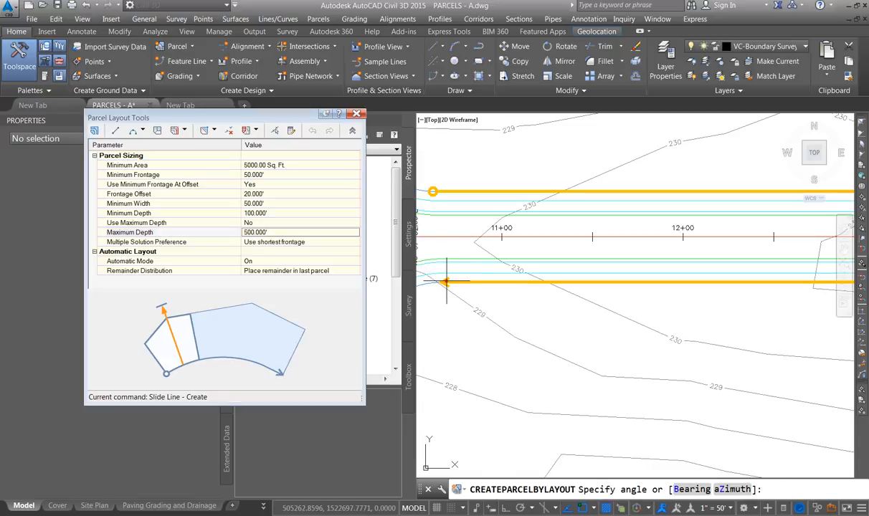
Set the slide-line angle to 90, accept the automatic lot layout and exit the layout tools
{"action": "scroll", "coordinate": [451, 279], "scroll_direction": "down", "scroll_amount": 8}
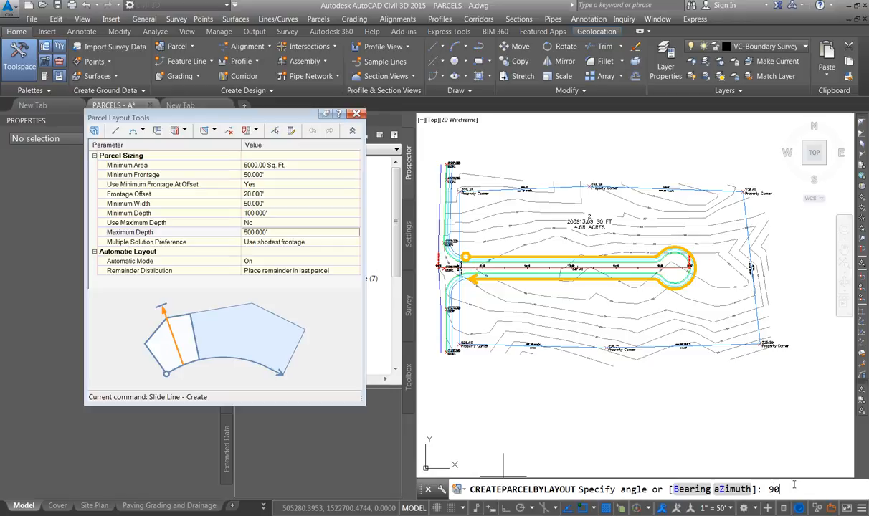
{"action": "key", "text": "Return"}
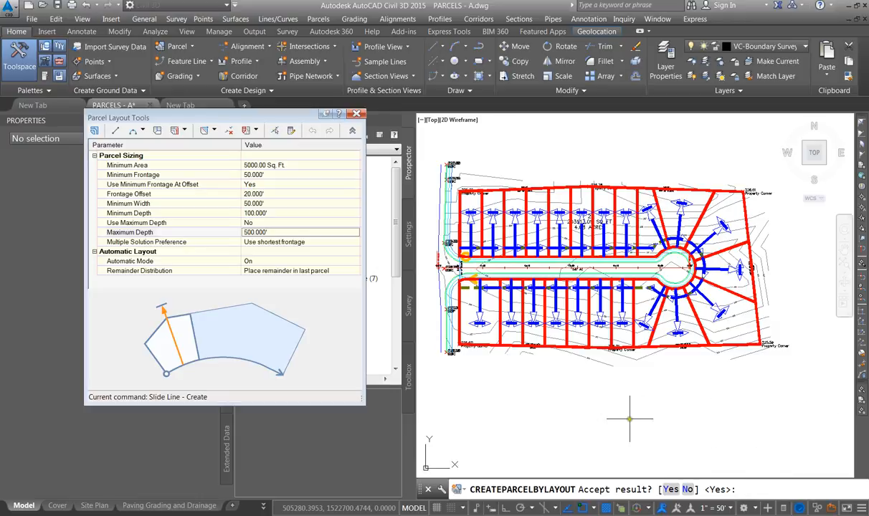
{"action": "scroll", "coordinate": [696, 248], "scroll_direction": "up", "scroll_amount": 3}
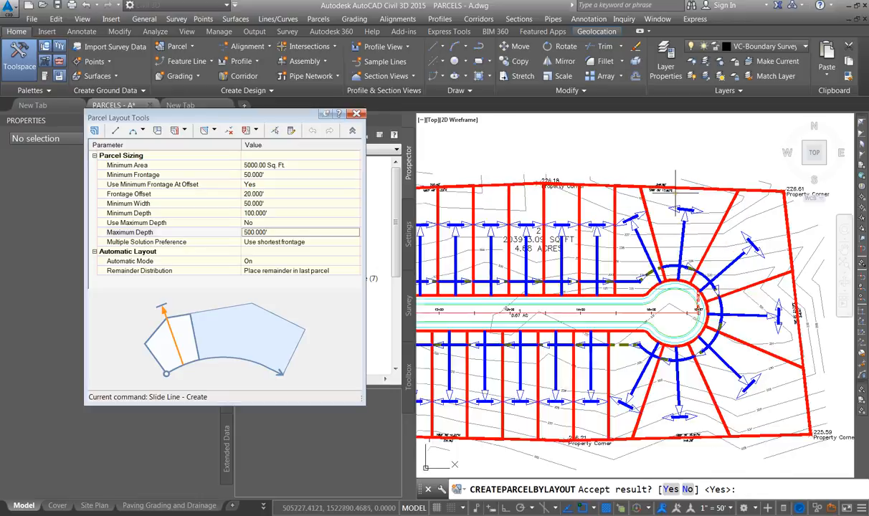
{"action": "scroll", "coordinate": [716, 294], "scroll_direction": "down", "scroll_amount": 3}
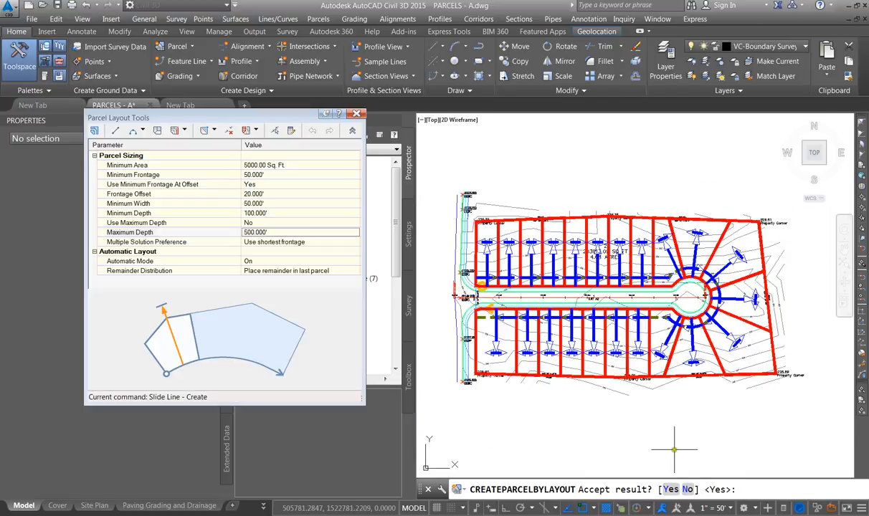
{"action": "left_click", "coordinate": [670, 490]}
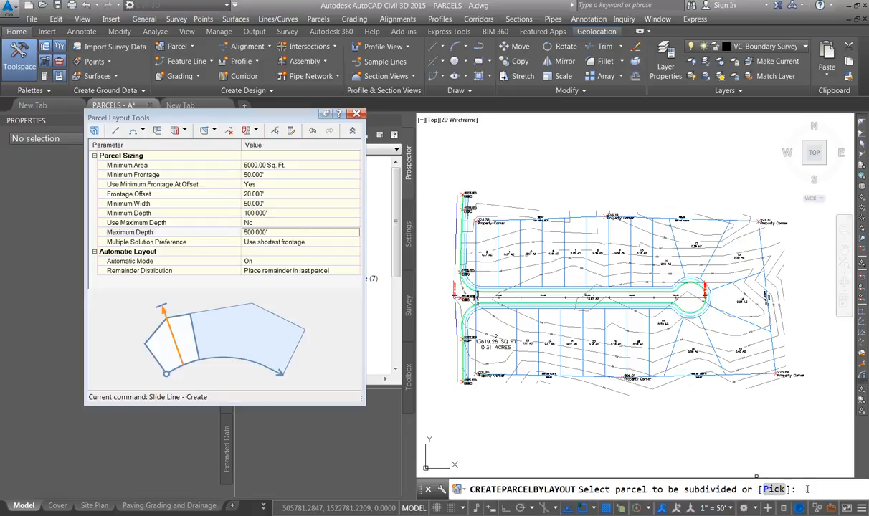
{"action": "key", "text": "Return"}
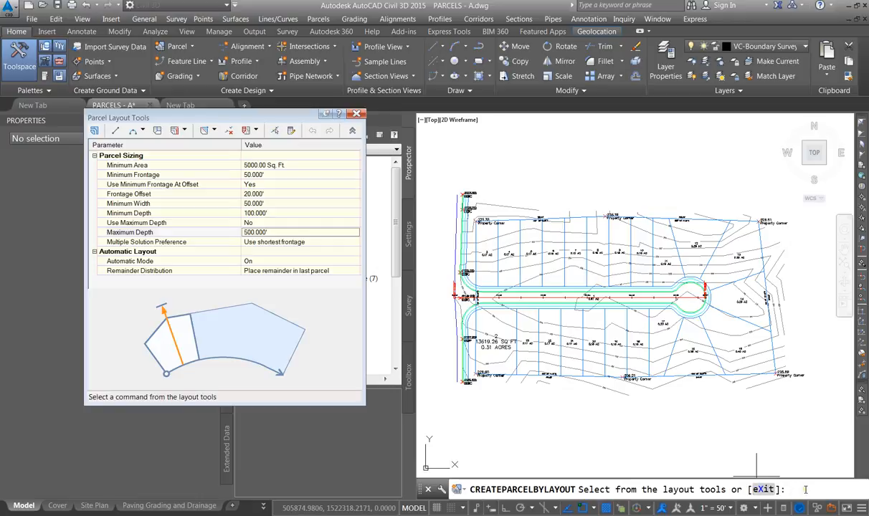
{"action": "left_click", "coordinate": [764, 490]}
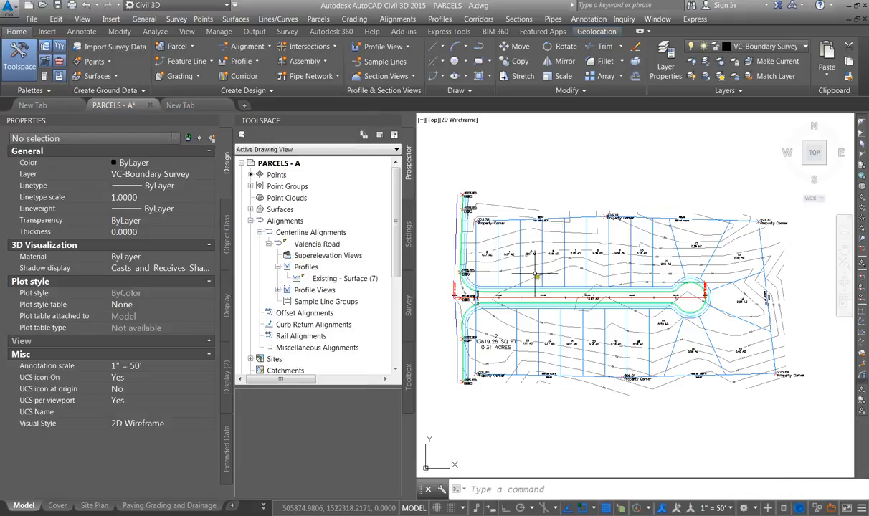
Examine the newly created lots along both sides of Valencia Road
{"action": "scroll", "coordinate": [512, 315], "scroll_direction": "up", "scroll_amount": 4}
{"action": "scroll", "coordinate": [459, 301], "scroll_direction": "down", "scroll_amount": 3}
{"action": "scroll", "coordinate": [469, 313], "scroll_direction": "up", "scroll_amount": 5}
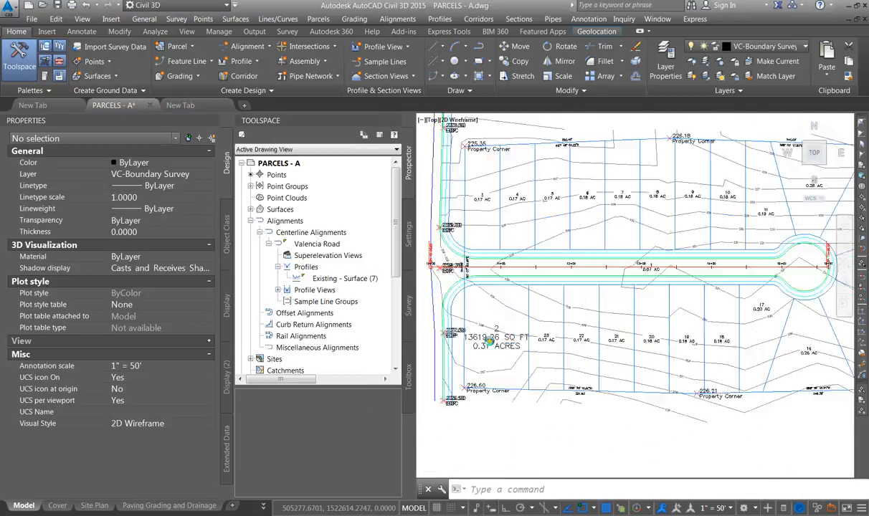
{"action": "scroll", "coordinate": [468, 314], "scroll_direction": "down", "scroll_amount": 5}
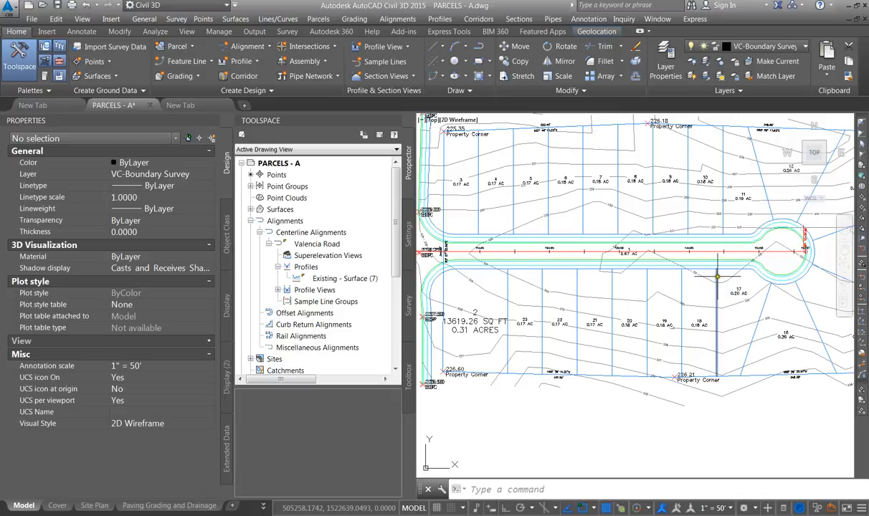
Draw a vertical guide polyline about 63 ft long from the end of the first north lot line straight across Valencia Road, with Ortho on
{"action": "left_click", "coordinate": [719, 301]}
{"action": "scroll", "coordinate": [695, 293], "scroll_direction": "down", "scroll_amount": 1}
{"action": "scroll", "coordinate": [573, 278], "scroll_direction": "up", "scroll_amount": 4}
{"action": "key", "text": "Escape"}
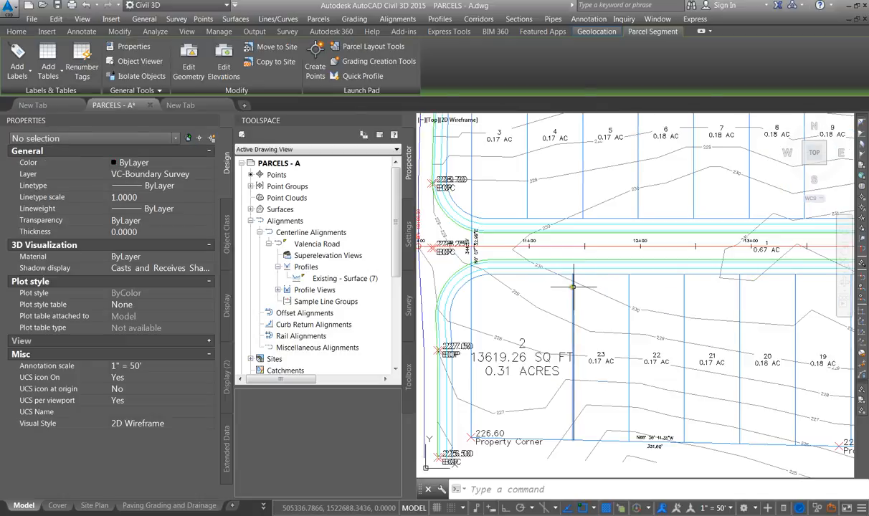
{"action": "type", "text": "PL"}
{"action": "key", "text": "Return"}
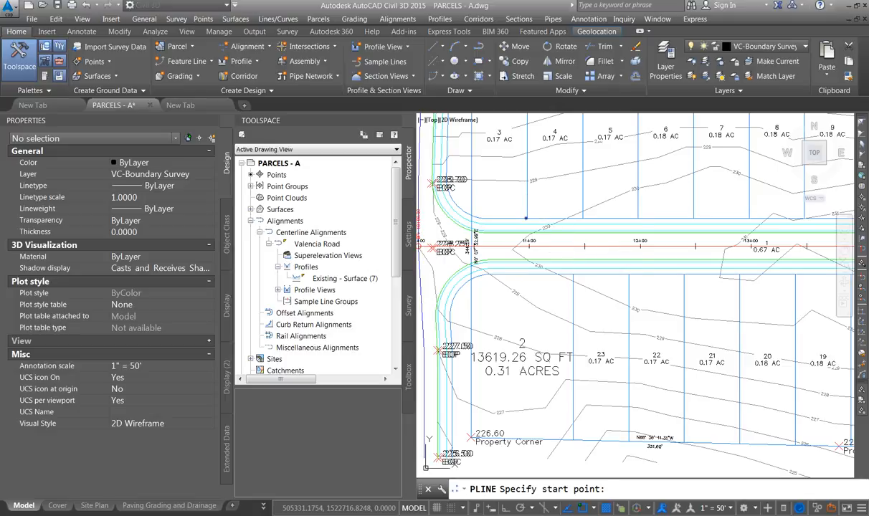
{"action": "right_click", "coordinate": [525, 218], "text": "shift"}
{"action": "left_click", "coordinate": [549, 273]}
{"action": "left_click", "coordinate": [527, 217]}
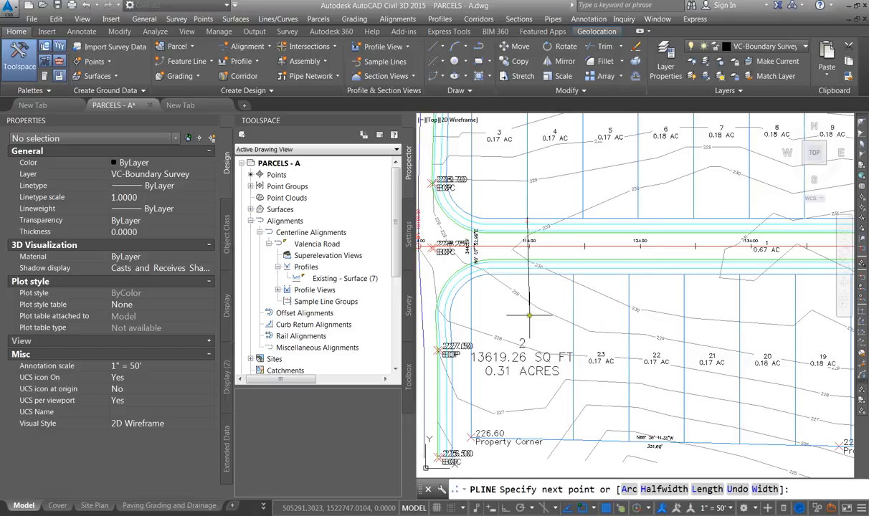
{"action": "key", "text": "F8"}
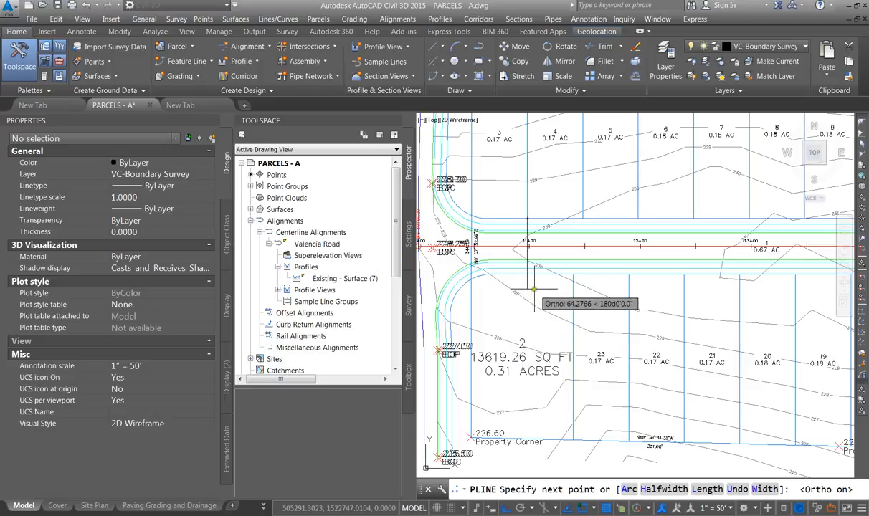
{"action": "left_click", "coordinate": [533, 289]}
{"action": "key", "text": "Return"}
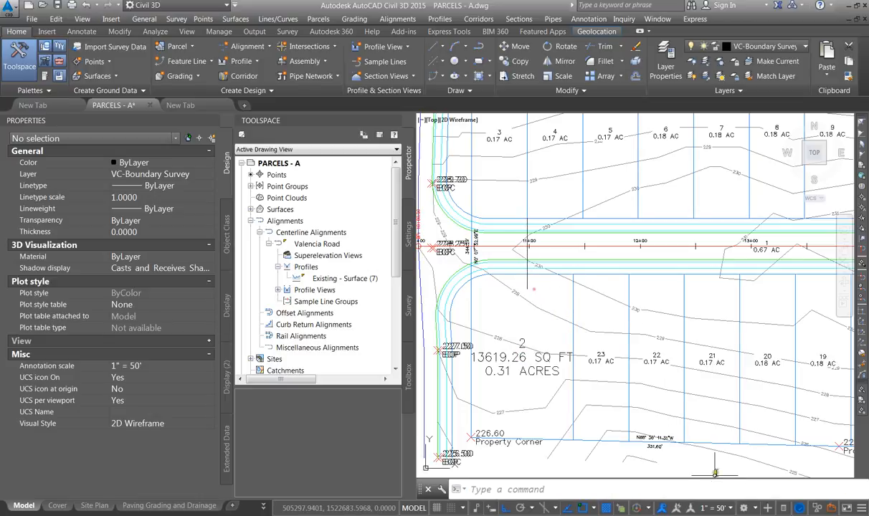
Open the object snap settings and turn on the Endpoint snap mode
{"action": "left_click", "coordinate": [594, 510]}
{"action": "left_click", "coordinate": [501, 479]}
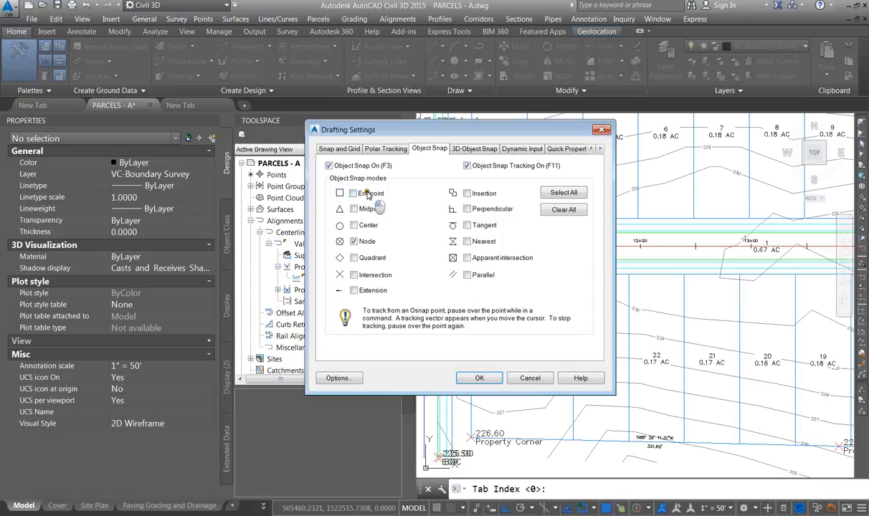
{"action": "left_click", "coordinate": [478, 378]}
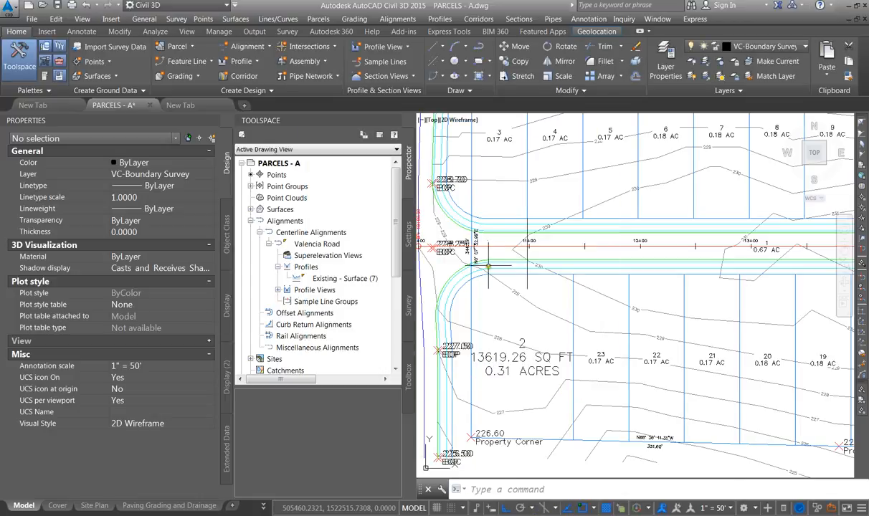
Copy the guide polyline to the ends of the next four north lot lines along the road
{"action": "left_click", "coordinate": [527, 255]}
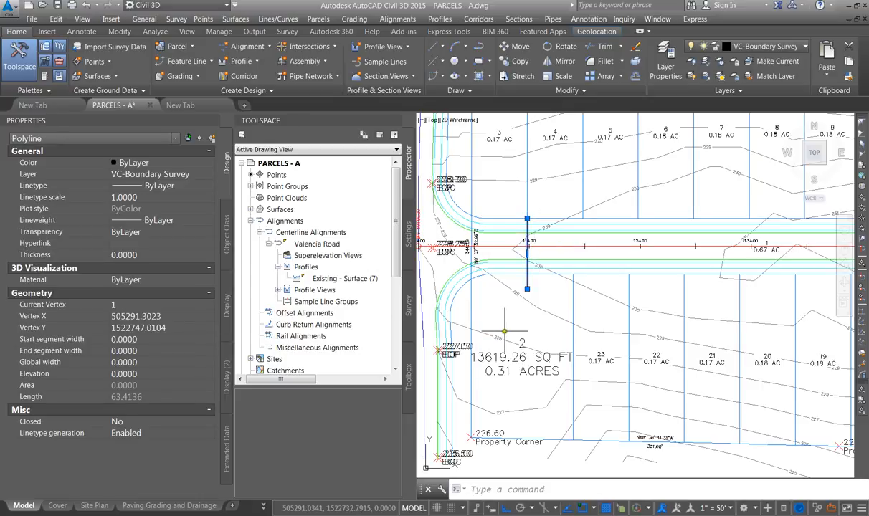
{"action": "type", "text": "o"}
{"action": "key", "text": "Return"}
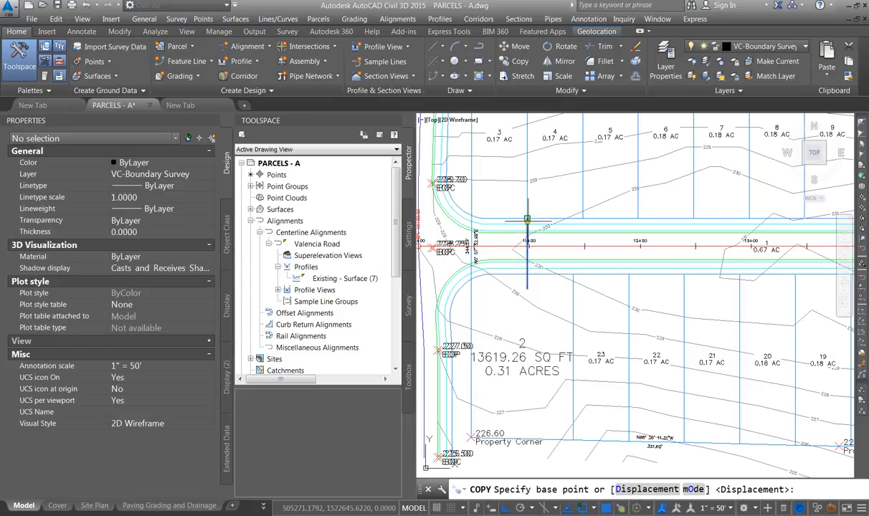
{"action": "left_click", "coordinate": [527, 219]}
{"action": "left_click", "coordinate": [582, 219]}
{"action": "left_click", "coordinate": [637, 218]}
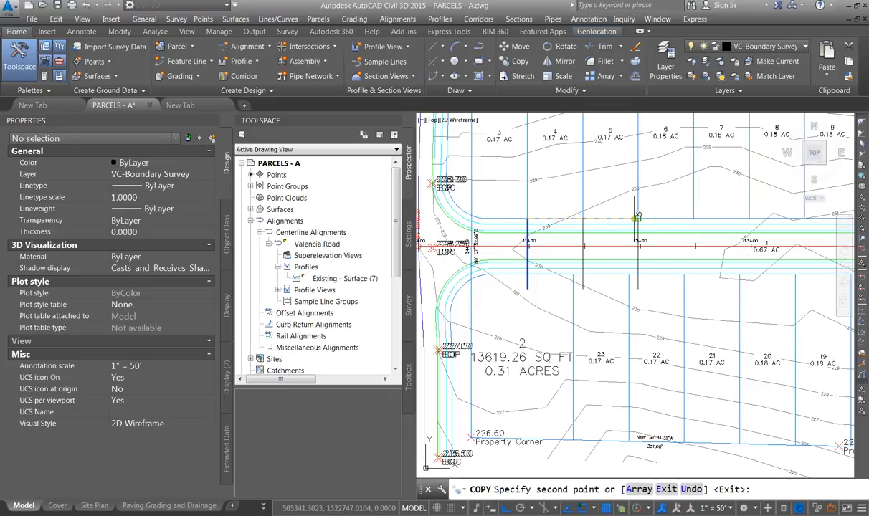
{"action": "left_click", "coordinate": [691, 218]}
{"action": "left_click", "coordinate": [748, 215]}
{"action": "scroll", "coordinate": [594, 229], "scroll_direction": "down", "scroll_amount": 5}
{"action": "scroll", "coordinate": [670, 225], "scroll_direction": "up", "scroll_amount": 7}
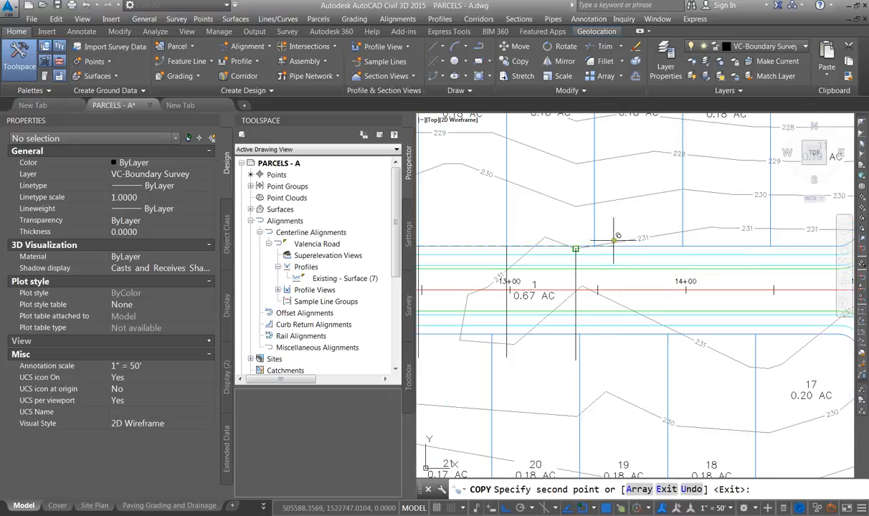
{"action": "scroll", "coordinate": [693, 282], "scroll_direction": "down", "scroll_amount": 4}
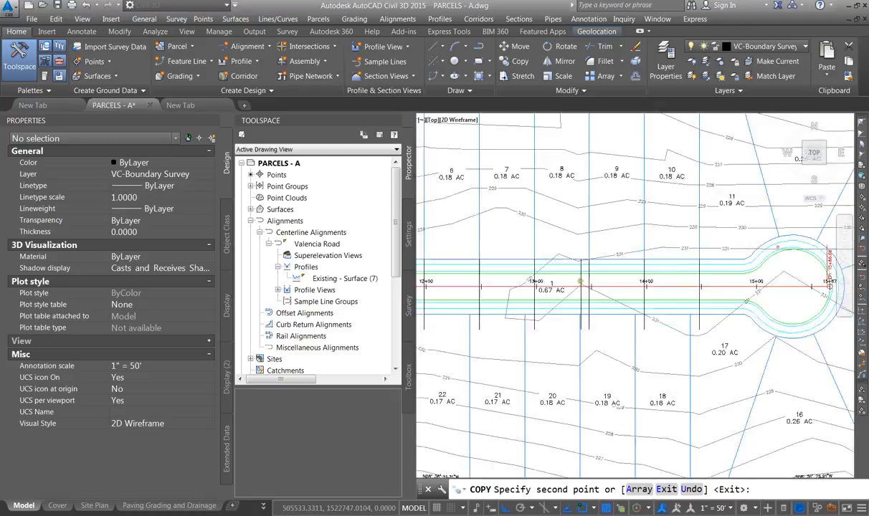
{"action": "key", "text": "Escape"}
Stretch the lot line between parcels 2 and 23 to the intersection of the first guide line and the right-of-way
{"action": "scroll", "coordinate": [694, 282], "scroll_direction": "down", "scroll_amount": 3}
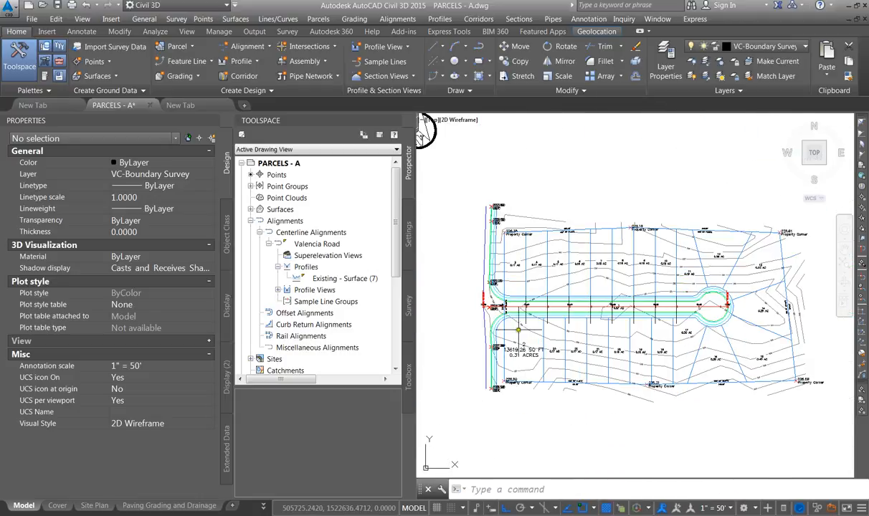
{"action": "scroll", "coordinate": [537, 313], "scroll_direction": "up", "scroll_amount": 6}
{"action": "left_click", "coordinate": [552, 327]}
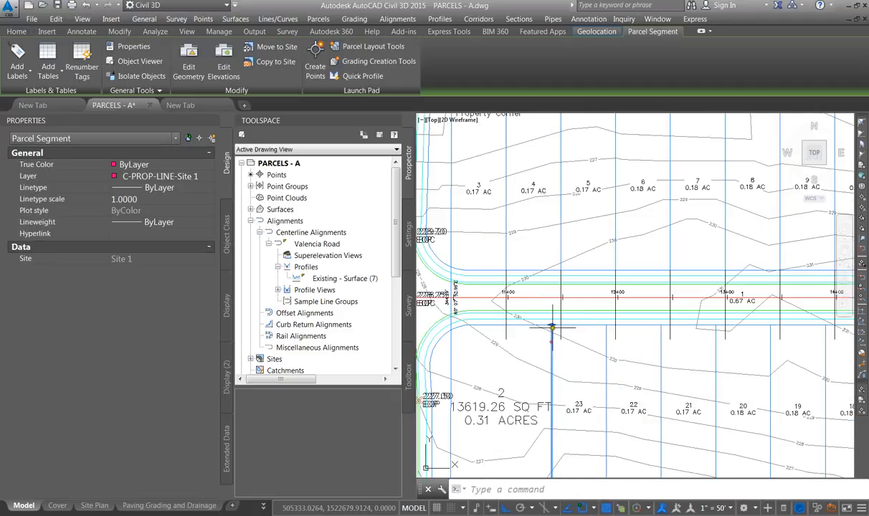
{"action": "left_click", "coordinate": [551, 326]}
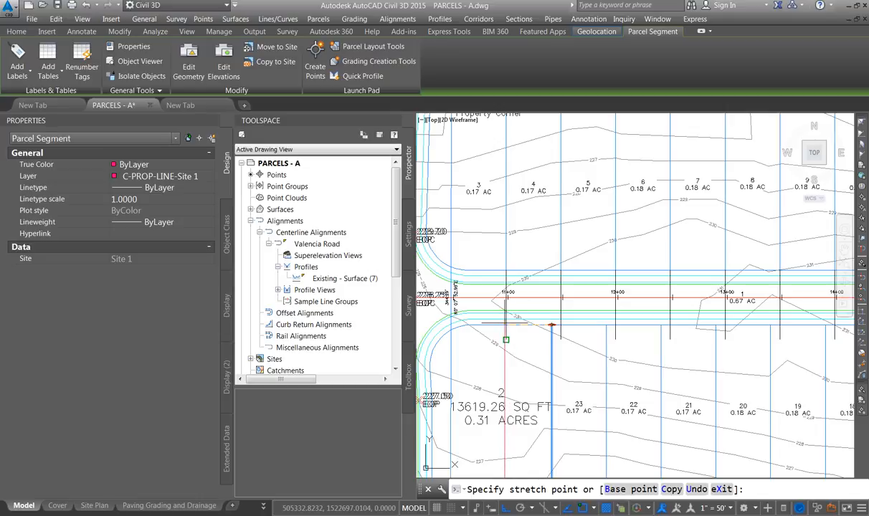
{"action": "right_click", "coordinate": [504, 324], "text": "shift"}
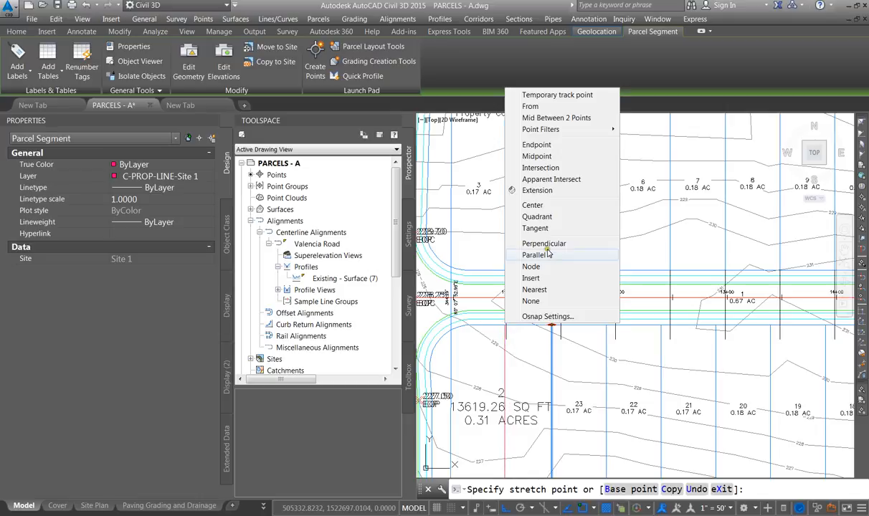
{"action": "left_click", "coordinate": [541, 168]}
{"action": "left_click", "coordinate": [491, 296]}
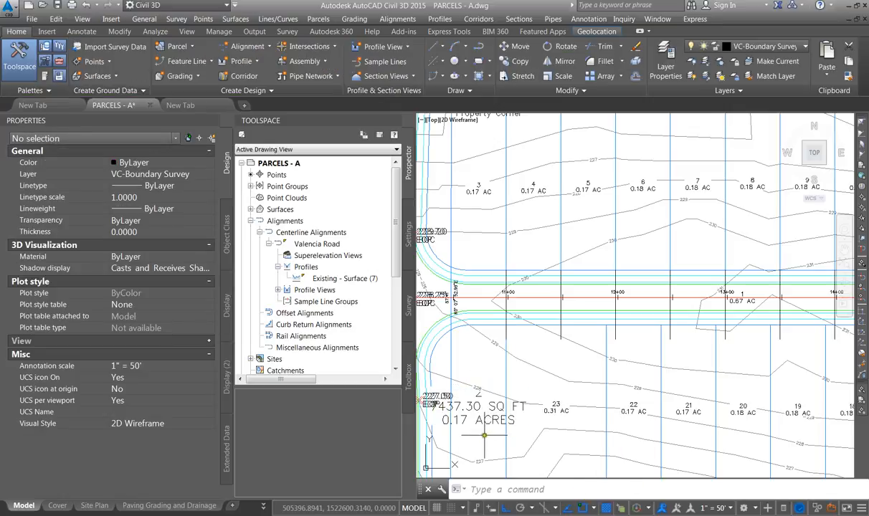
Stretch the lot line between parcels 23 and 22 to the next guide line intersection on the right-of-way
{"action": "left_click", "coordinate": [593, 508]}
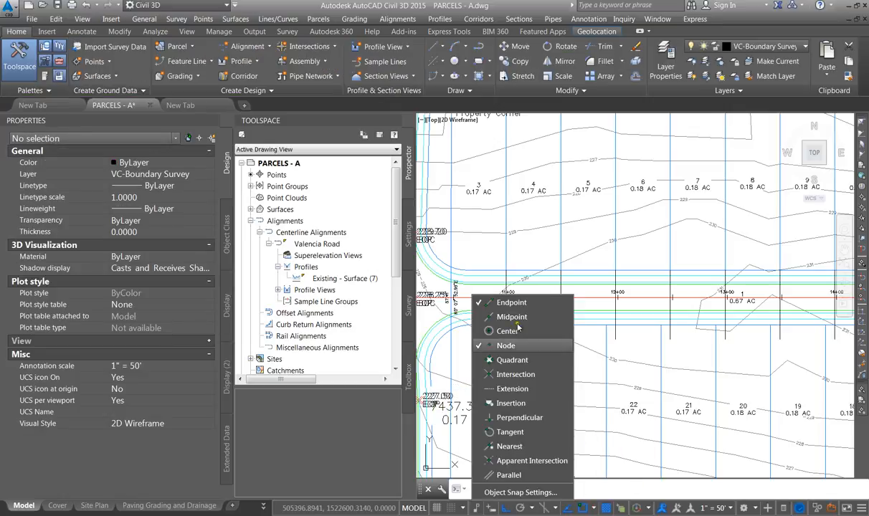
{"action": "left_click", "coordinate": [579, 350]}
{"action": "left_click", "coordinate": [606, 332]}
{"action": "left_click", "coordinate": [607, 326]}
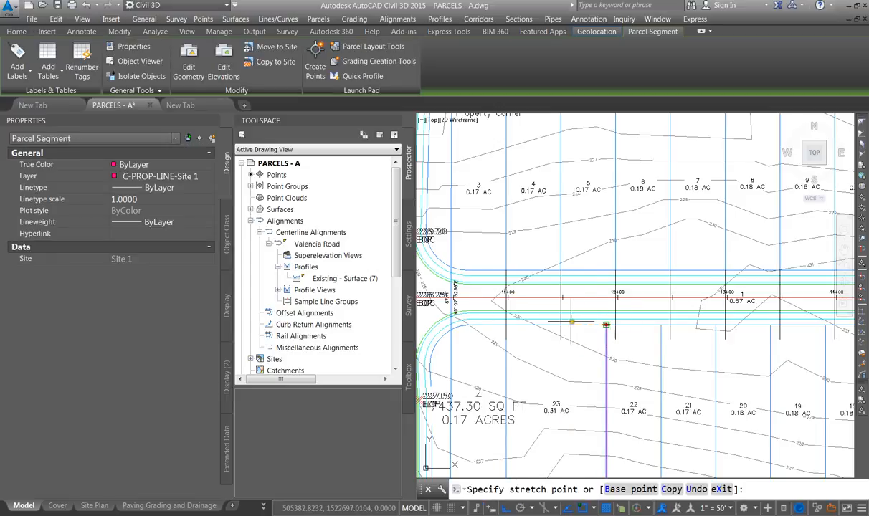
{"action": "left_click", "coordinate": [561, 326]}
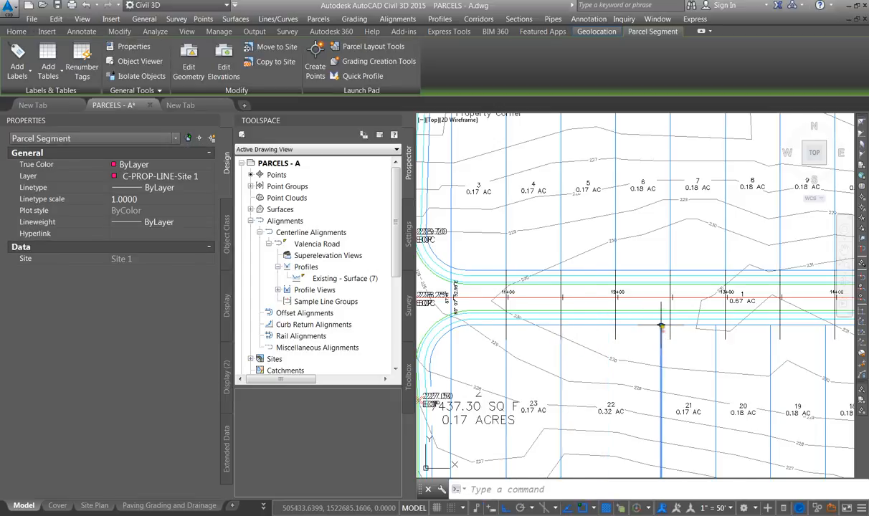
Stretch the lot lines between parcels 22 and 21 and between 21 and 20 to the next guide line intersections
{"action": "left_click", "coordinate": [561, 326]}
{"action": "left_click", "coordinate": [615, 326]}
{"action": "left_click", "coordinate": [715, 332]}
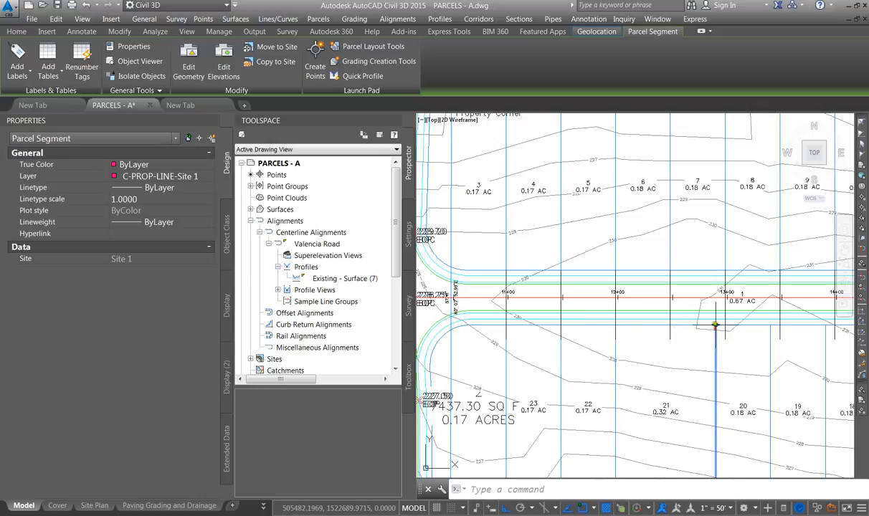
{"action": "left_click", "coordinate": [715, 326]}
{"action": "left_click", "coordinate": [670, 325]}
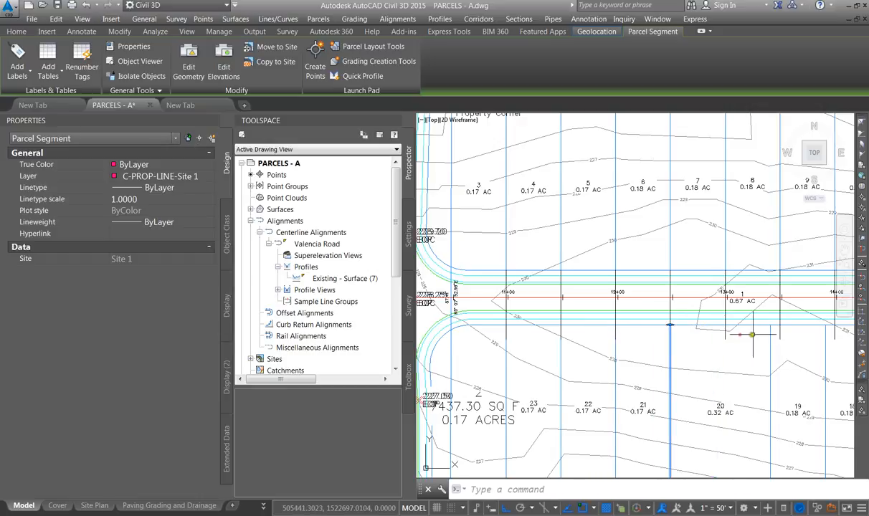
Stretch the lot lines on both sides of parcel 19 to line up with the lot lines across the road
{"action": "left_click", "coordinate": [725, 344]}
{"action": "left_click", "coordinate": [724, 326]}
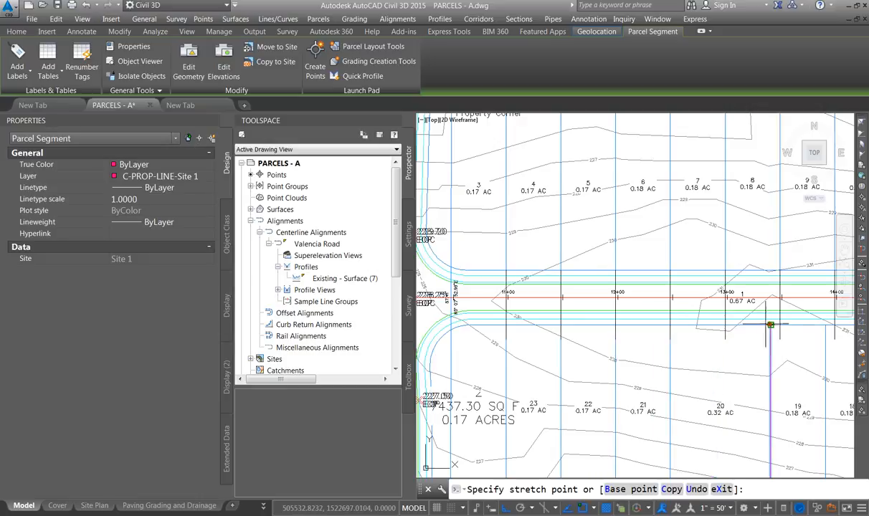
{"action": "scroll", "coordinate": [725, 326], "scroll_direction": "down", "scroll_amount": 2}
{"action": "left_click", "coordinate": [725, 326]}
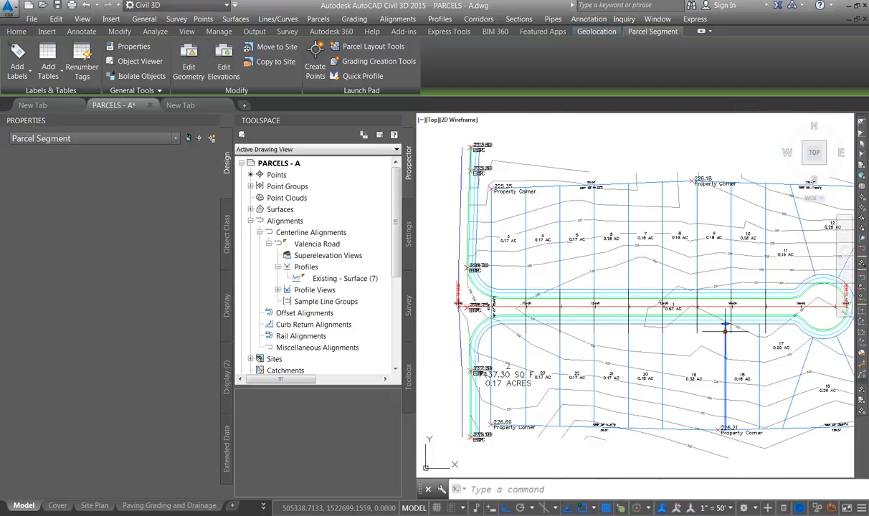
{"action": "left_click", "coordinate": [726, 325]}
{"action": "left_click", "coordinate": [696, 326]}
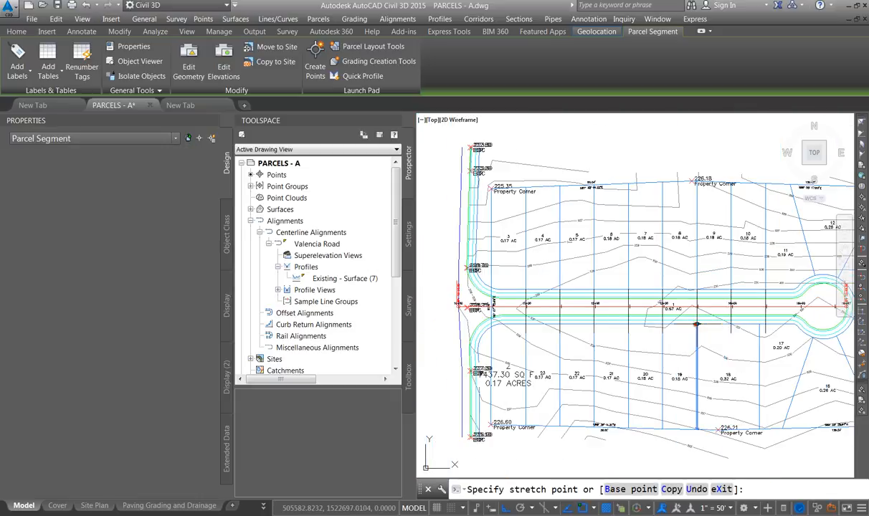
Stretch the lot line between parcels 18 and 17 west to align with the lot line across the road
{"action": "left_click", "coordinate": [759, 335]}
{"action": "left_click", "coordinate": [760, 325]}
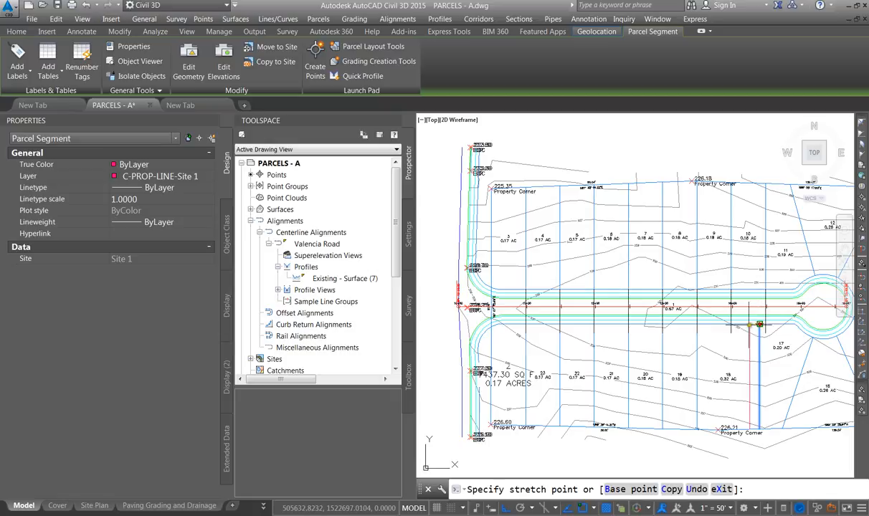
{"action": "left_click", "coordinate": [730, 324]}
{"action": "key", "text": "Escape"}
Review the adjusted lot sizes along both sides of Valencia Road
{"action": "scroll", "coordinate": [696, 269], "scroll_direction": "up", "scroll_amount": 2}
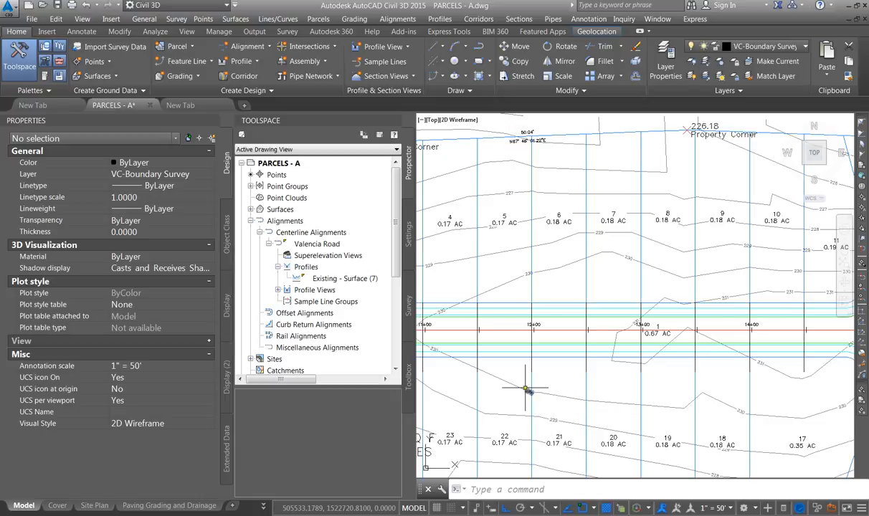
{"action": "scroll", "coordinate": [527, 380], "scroll_direction": "down", "scroll_amount": 2}
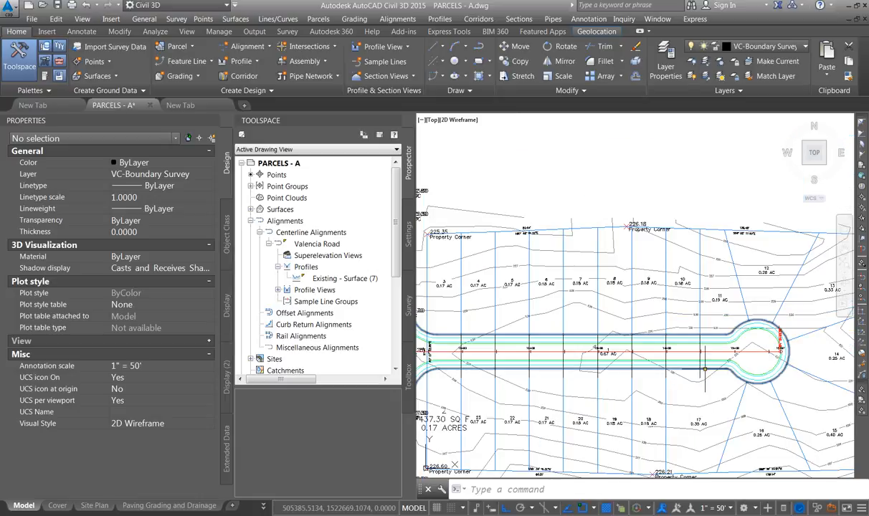
{"action": "scroll", "coordinate": [695, 275], "scroll_direction": "up", "scroll_amount": 3}
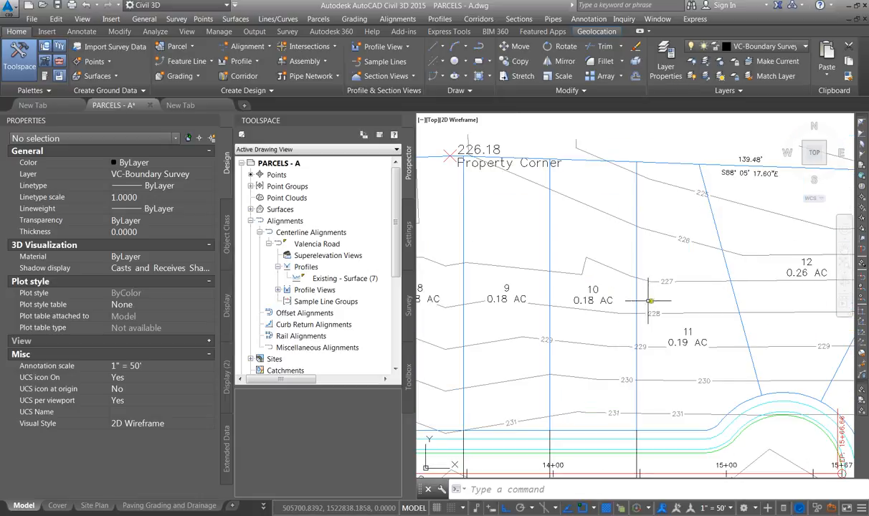
{"action": "scroll", "coordinate": [609, 265], "scroll_direction": "down", "scroll_amount": 2}
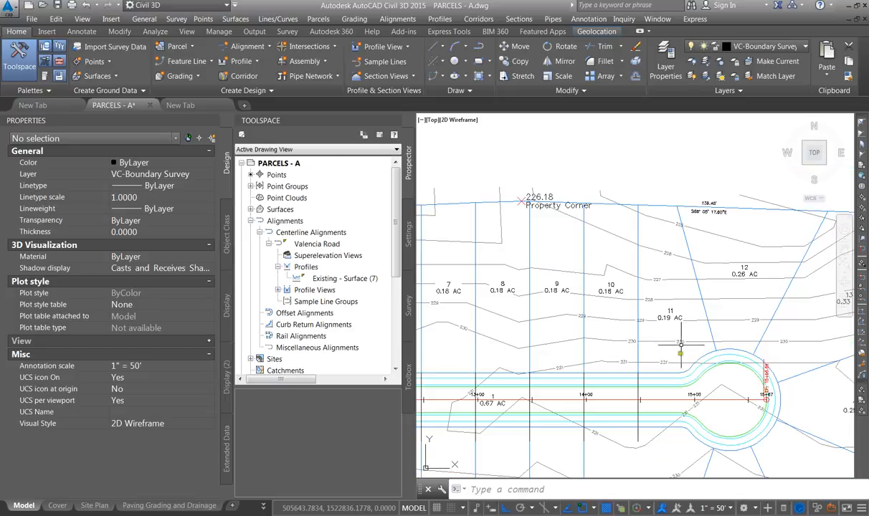
{"action": "scroll", "coordinate": [628, 266], "scroll_direction": "down", "scroll_amount": 3}
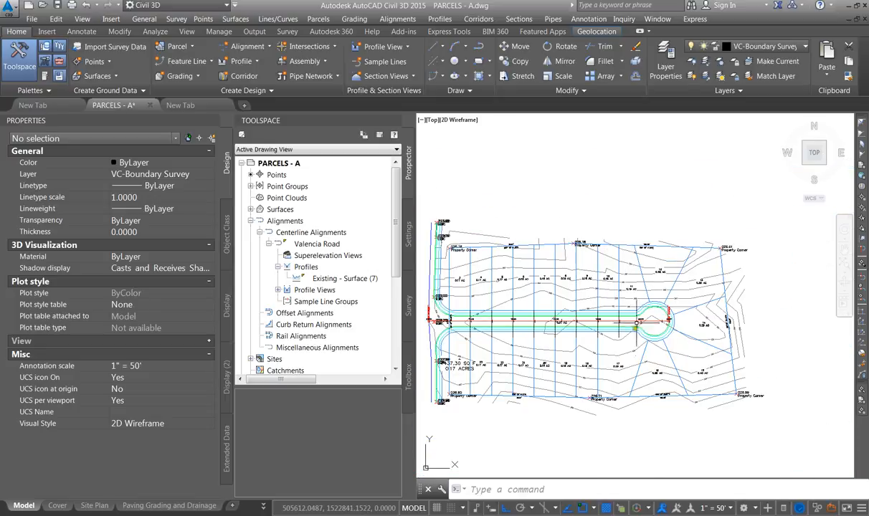
{"action": "scroll", "coordinate": [602, 306], "scroll_direction": "up", "scroll_amount": 3}
{"action": "scroll", "coordinate": [706, 306], "scroll_direction": "down", "scroll_amount": 2}
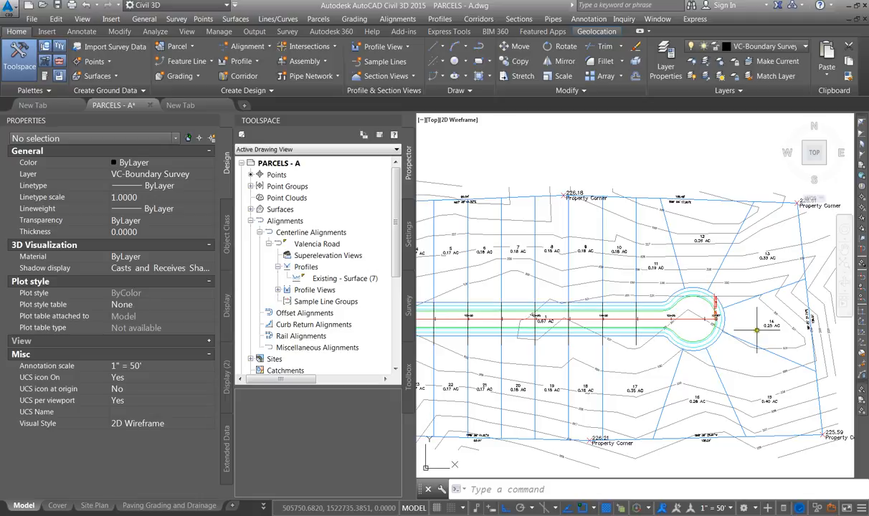
{"action": "scroll", "coordinate": [717, 313], "scroll_direction": "down", "scroll_amount": 1}
{"action": "scroll", "coordinate": [652, 319], "scroll_direction": "up", "scroll_amount": 3}
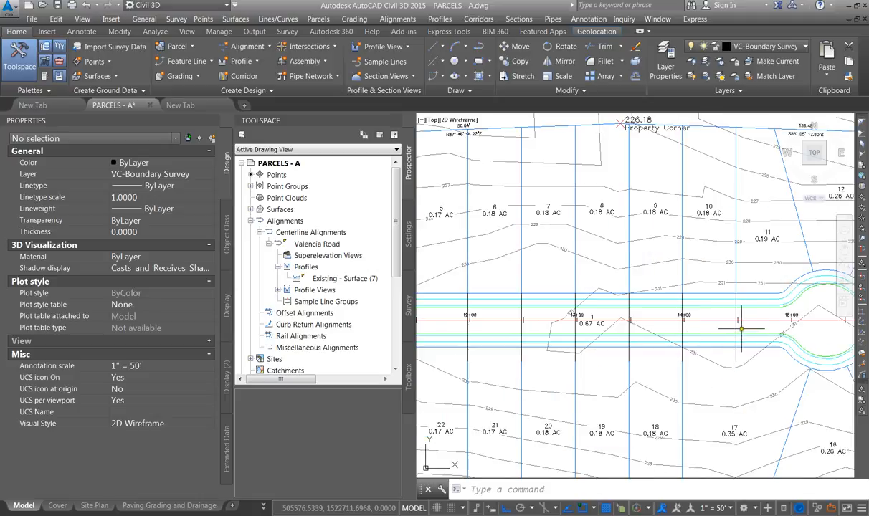
Delete the three guide polylines crossing Valencia Road
{"action": "left_click", "coordinate": [741, 328]}
{"action": "left_click", "coordinate": [734, 328]}
{"action": "key", "text": "Delete"}
{"action": "left_click", "coordinate": [628, 331]}
{"action": "key", "text": "Delete"}
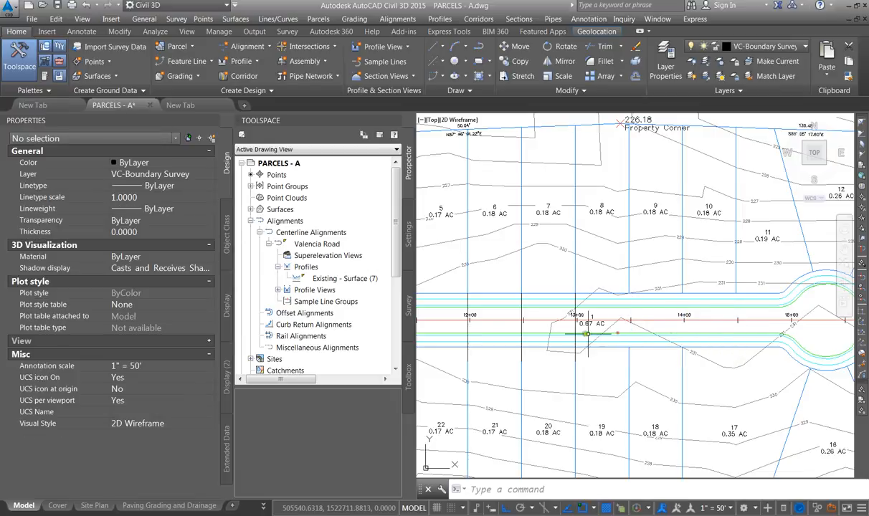
{"action": "left_click", "coordinate": [575, 330]}
{"action": "key", "text": "Delete"}
{"action": "scroll", "coordinate": [619, 334], "scroll_direction": "down", "scroll_amount": 4}
{"action": "scroll", "coordinate": [604, 331], "scroll_direction": "up", "scroll_amount": 9}
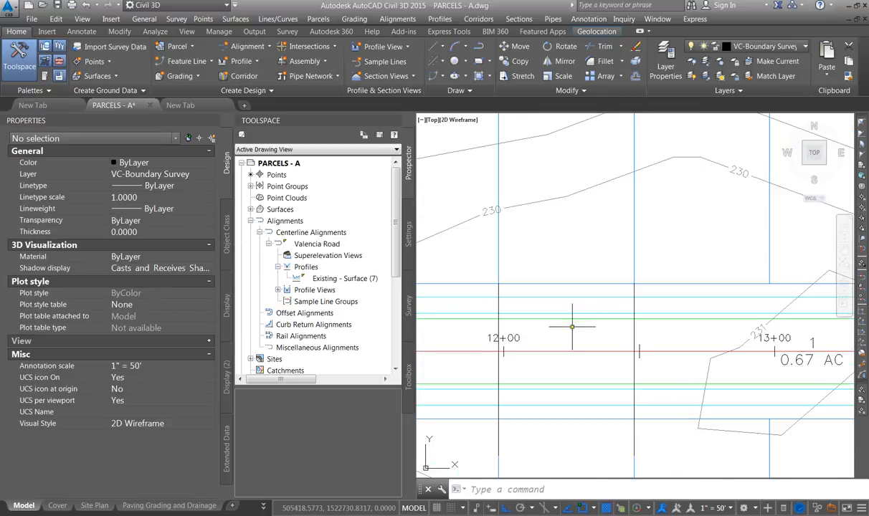
Delete the remaining short guide polylines crossing Valencia Road
{"action": "scroll", "coordinate": [654, 343], "scroll_direction": "down", "scroll_amount": 3}
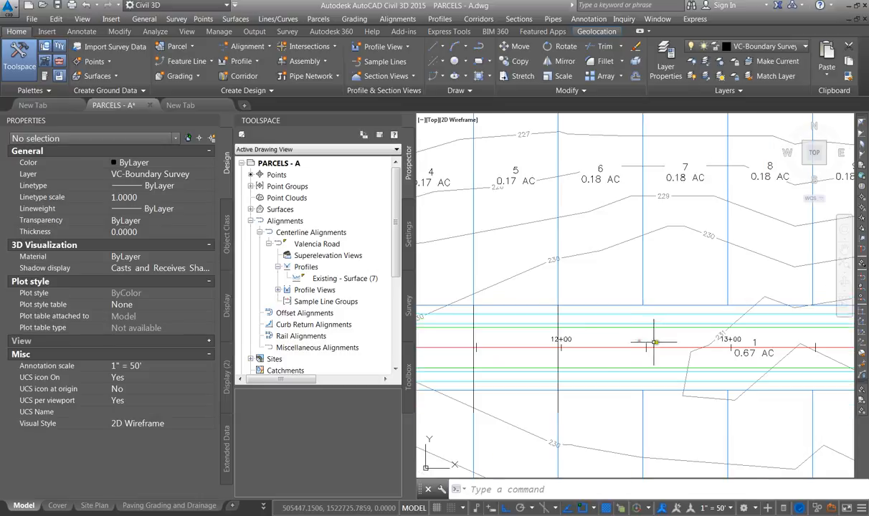
{"action": "left_click", "coordinate": [557, 347]}
{"action": "key", "text": "Delete"}
{"action": "scroll", "coordinate": [560, 351], "scroll_direction": "down", "scroll_amount": 4}
{"action": "left_click", "coordinate": [527, 340]}
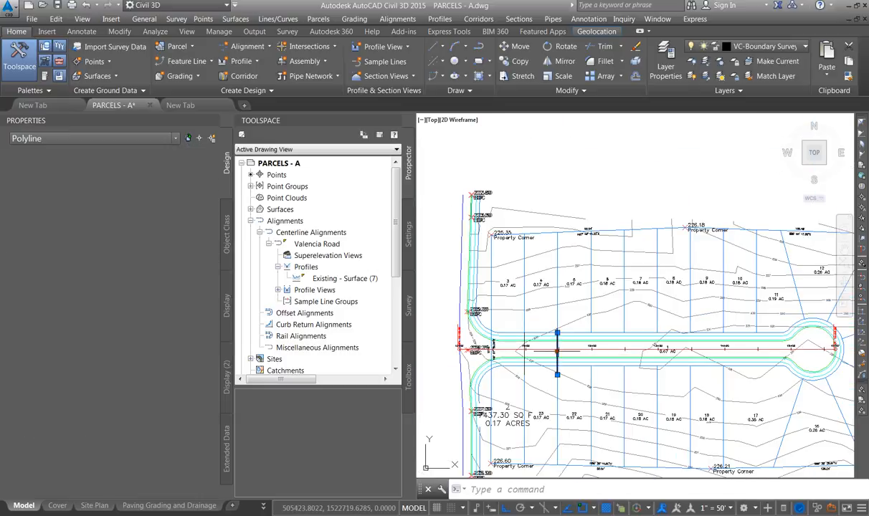
{"action": "key", "text": "Delete"}
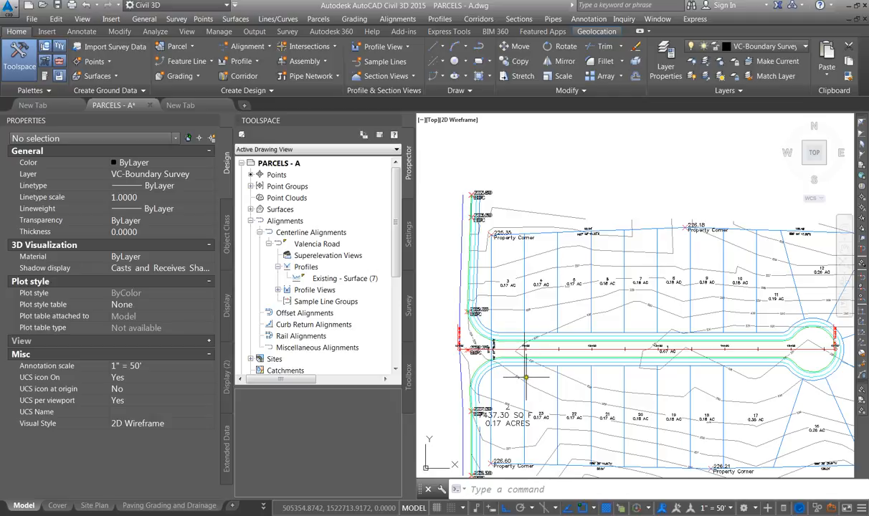
Stretch the road end of the lot line beside parcel 22 east to align with the lot line across the road
{"action": "left_click", "coordinate": [523, 377]}
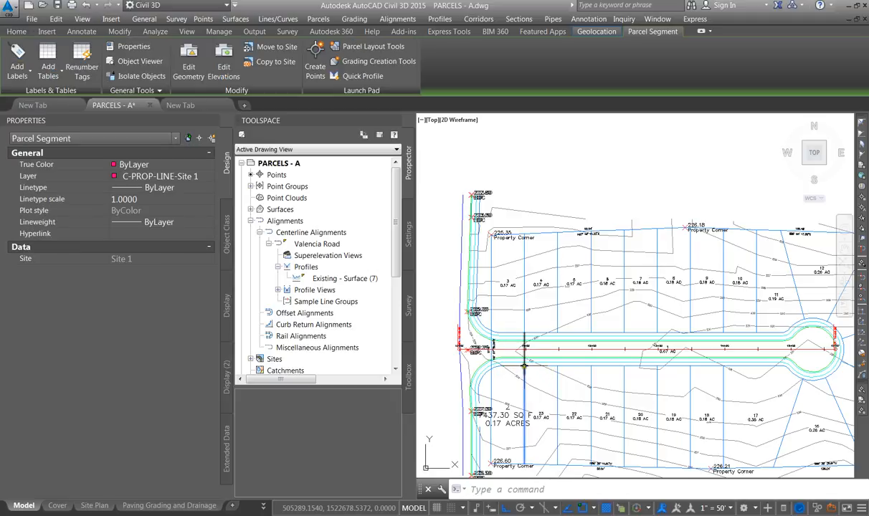
{"action": "left_click", "coordinate": [523, 366]}
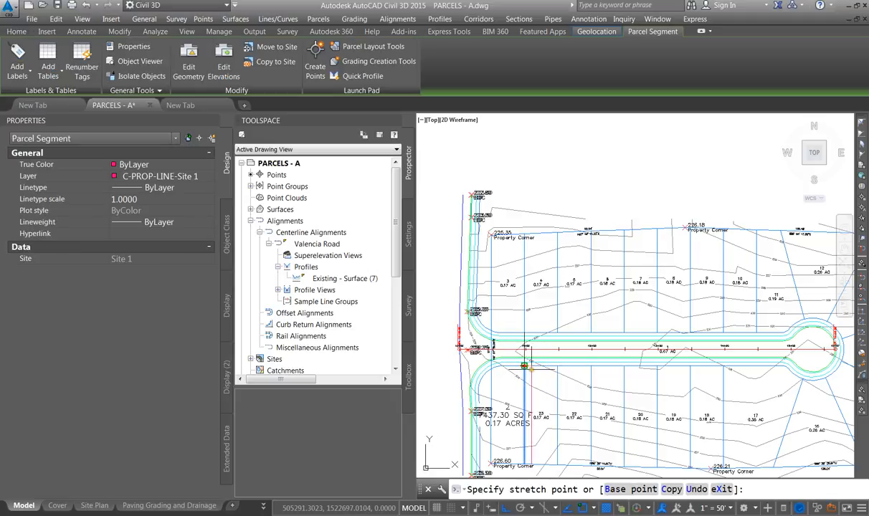
{"action": "left_click", "coordinate": [555, 366]}
{"action": "scroll", "coordinate": [694, 413], "scroll_direction": "up", "scroll_amount": 2}
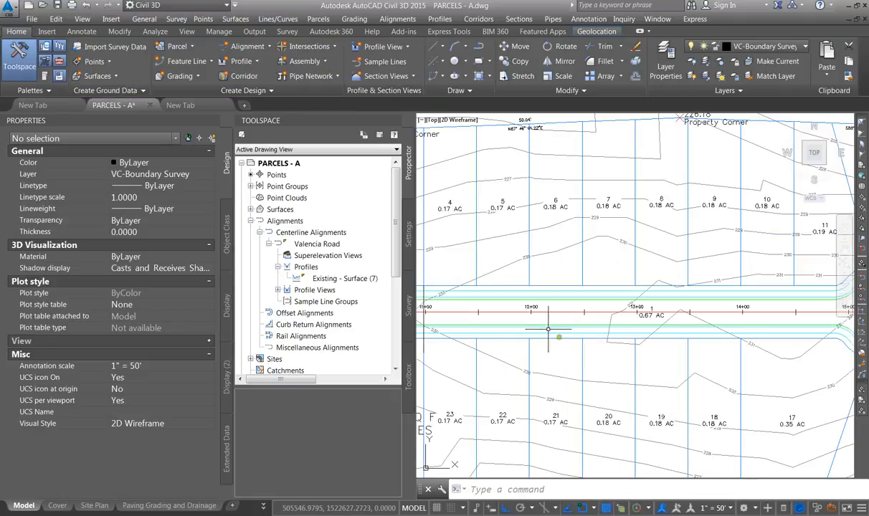
{"action": "scroll", "coordinate": [550, 329], "scroll_direction": "down", "scroll_amount": 2}
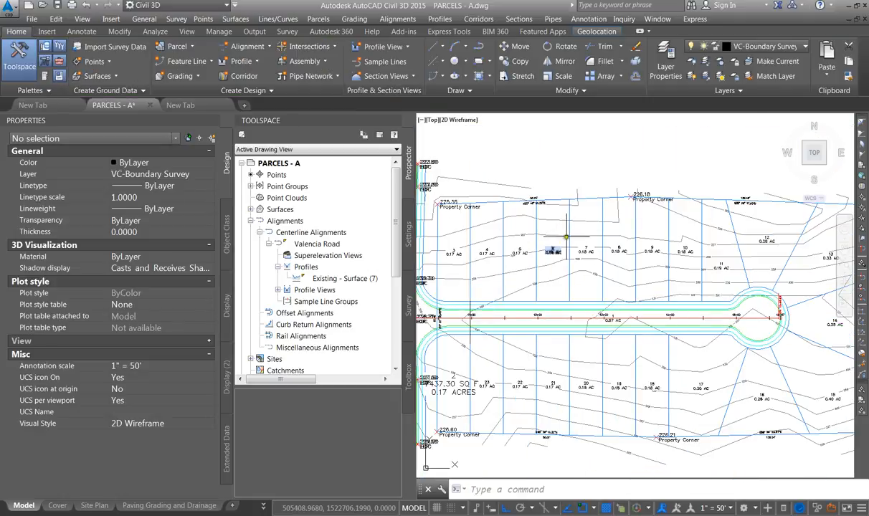
Renumber the site's parcels starting at 1 with an increment of 1, tracing a line from the first lot across the subdivision
{"action": "left_click", "coordinate": [552, 251]}
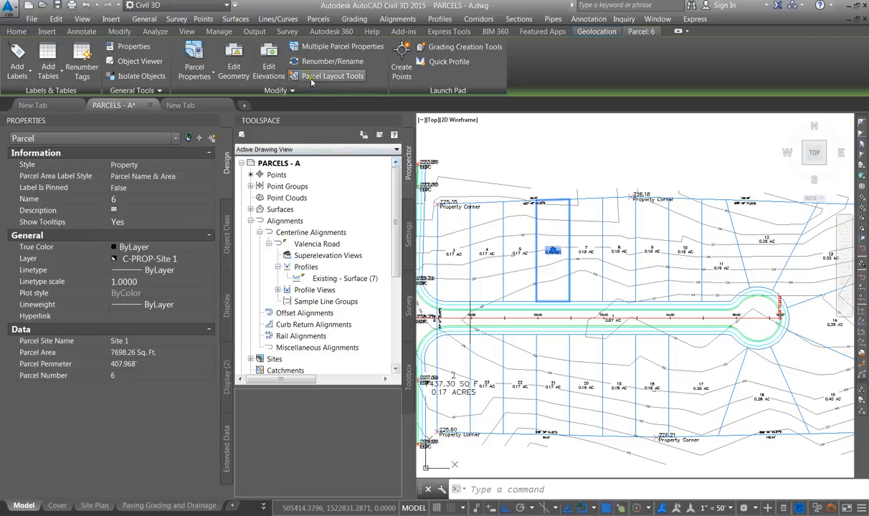
{"action": "key", "text": "Escape"}
{"action": "left_click", "coordinate": [549, 250]}
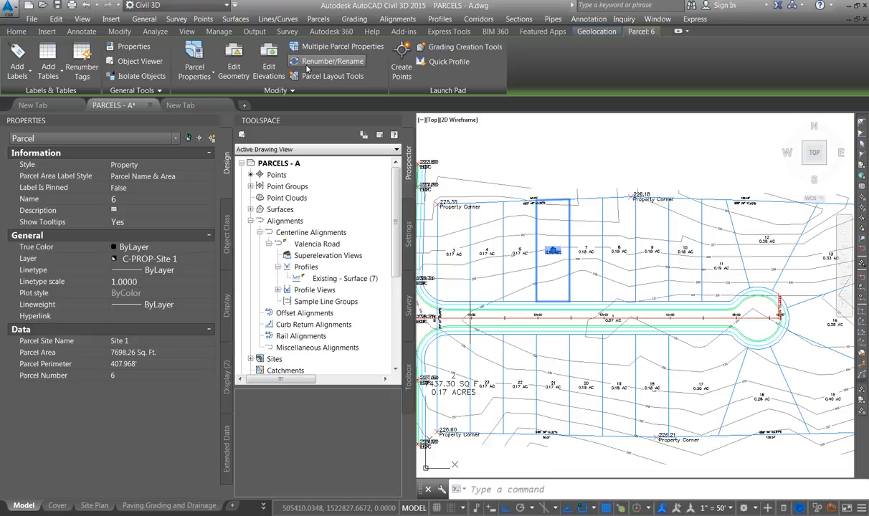
{"action": "key", "text": "Escape"}
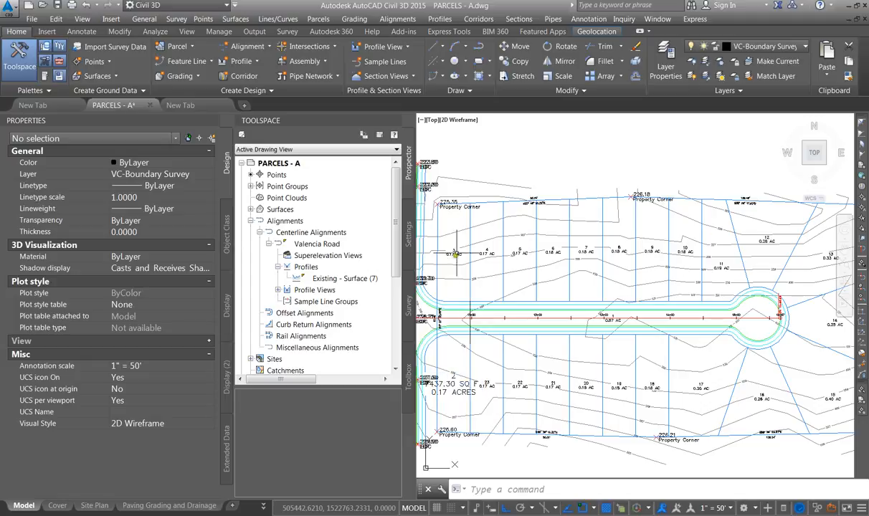
{"action": "left_click", "coordinate": [553, 250]}
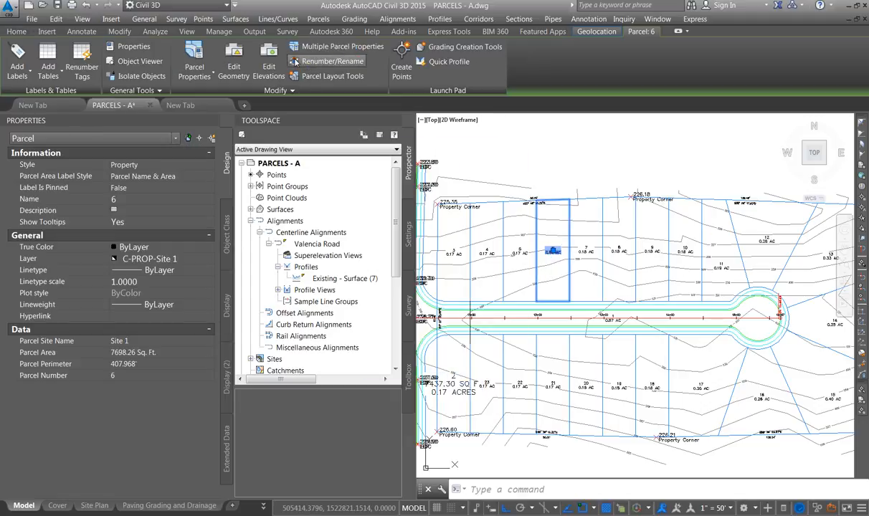
{"action": "left_click", "coordinate": [296, 63]}
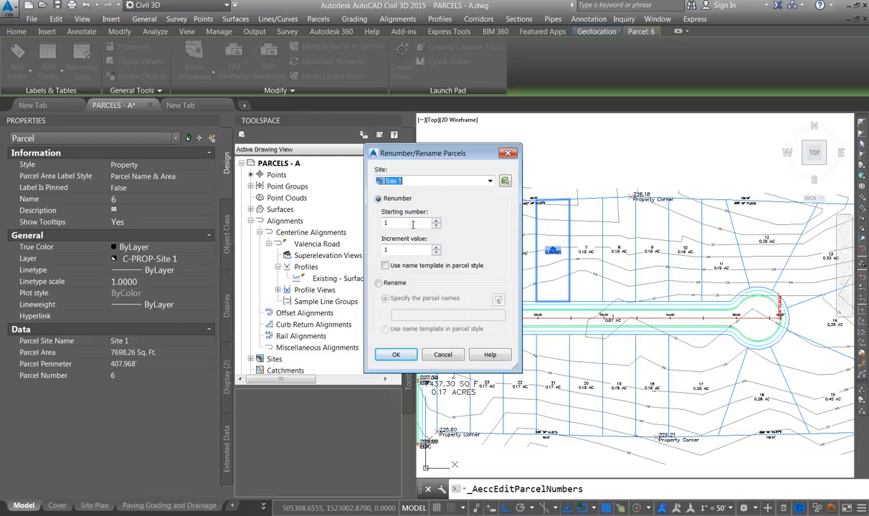
{"action": "left_click", "coordinate": [397, 355]}
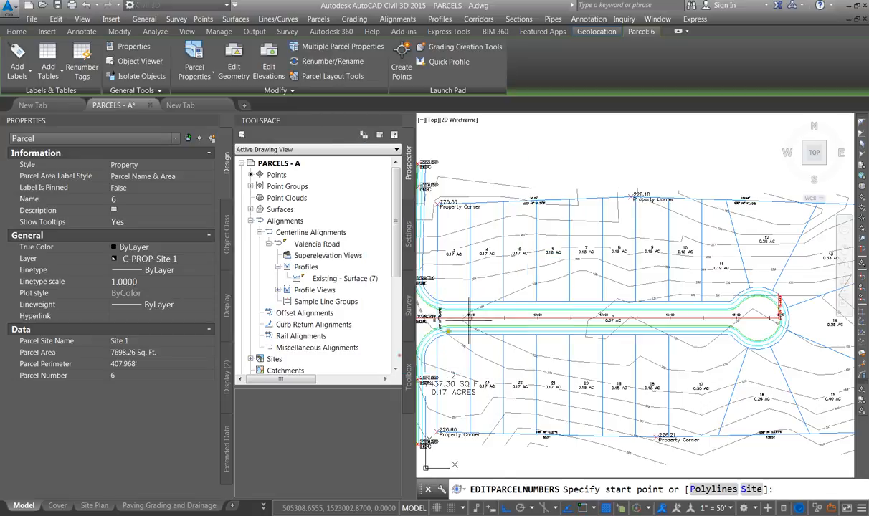
{"action": "left_click", "coordinate": [456, 243]}
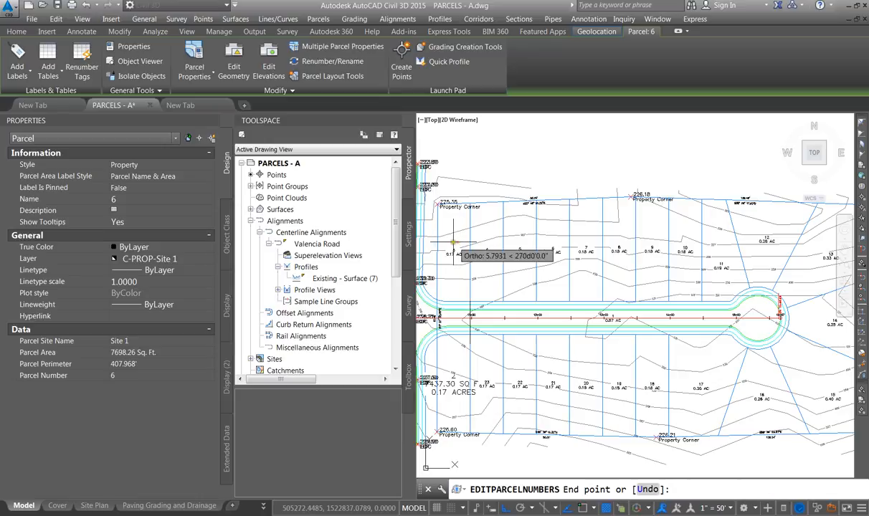
{"action": "scroll", "coordinate": [451, 242], "scroll_direction": "down", "scroll_amount": 3}
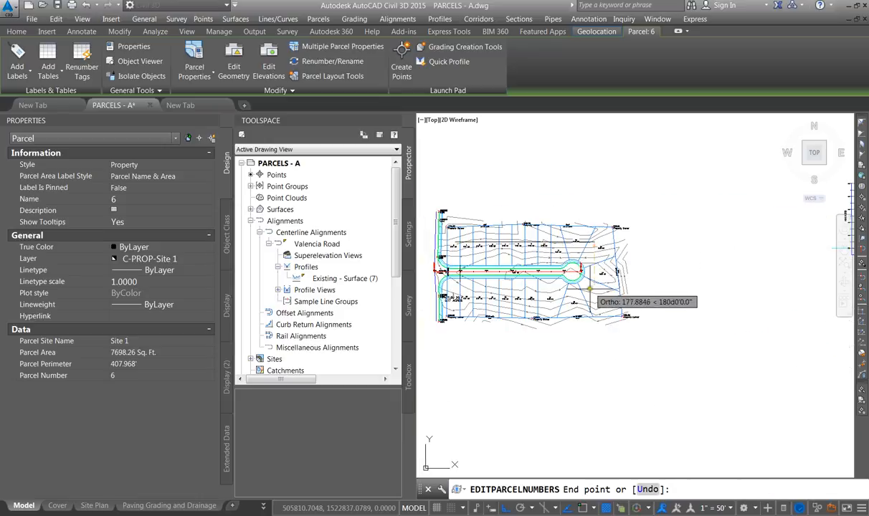
{"action": "left_click", "coordinate": [456, 291]}
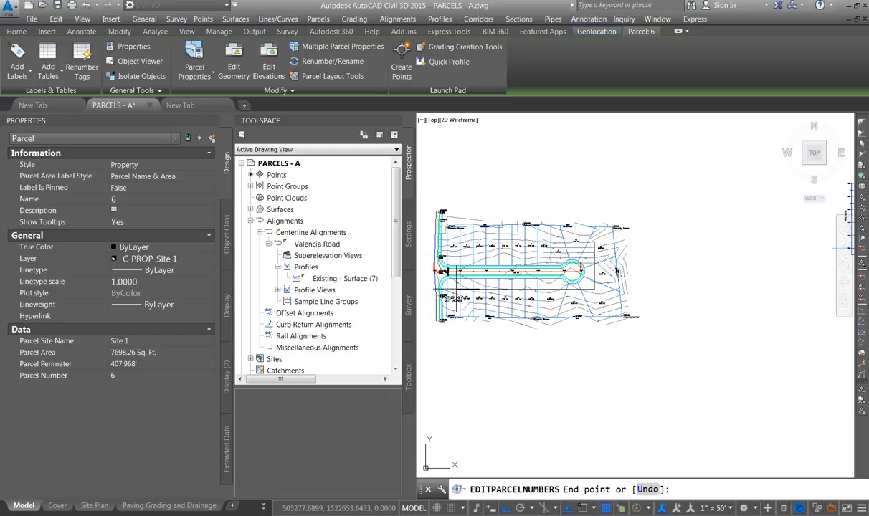
{"action": "key", "text": "Return"}
{"action": "key", "text": "Return"}
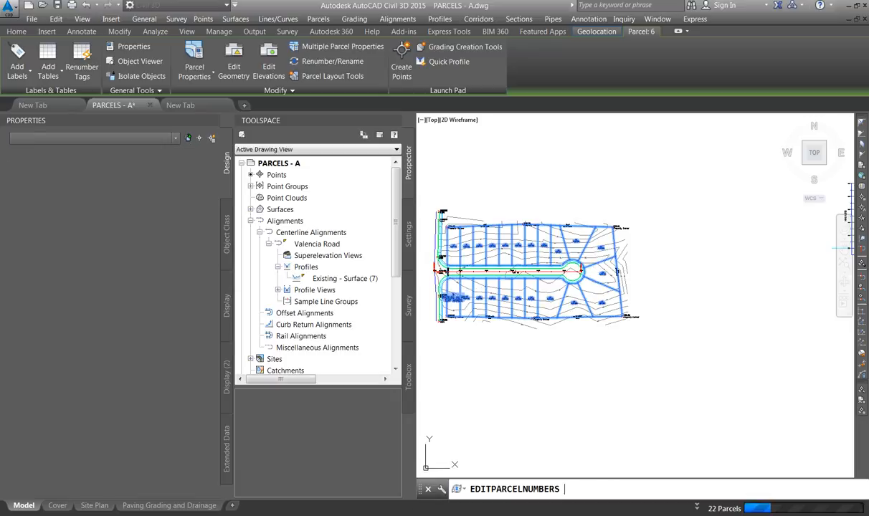
Review the renumbered parcel labels along both sides of Valencia Road and around the cul-de-sac
{"action": "scroll", "coordinate": [441, 244], "scroll_direction": "up", "scroll_amount": 5}
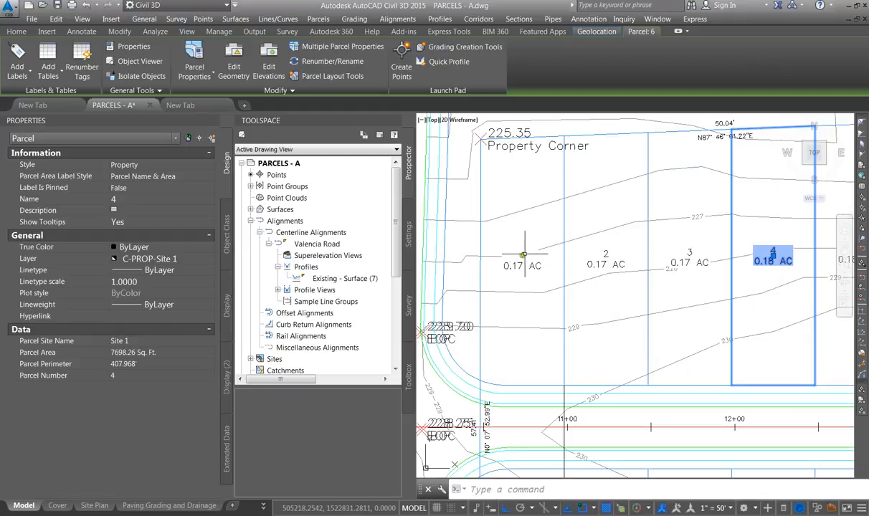
{"action": "scroll", "coordinate": [521, 256], "scroll_direction": "down", "scroll_amount": 4}
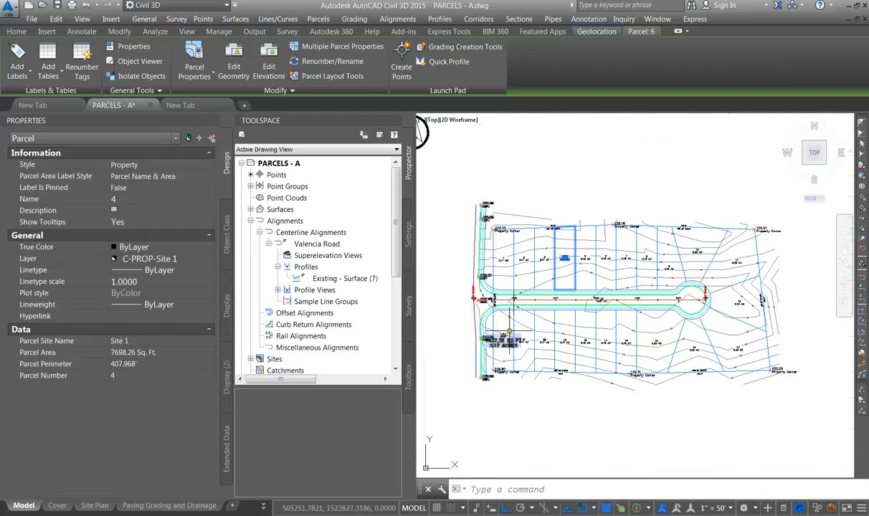
{"action": "scroll", "coordinate": [477, 315], "scroll_direction": "up", "scroll_amount": 4}
{"action": "scroll", "coordinate": [471, 354], "scroll_direction": "down", "scroll_amount": 1}
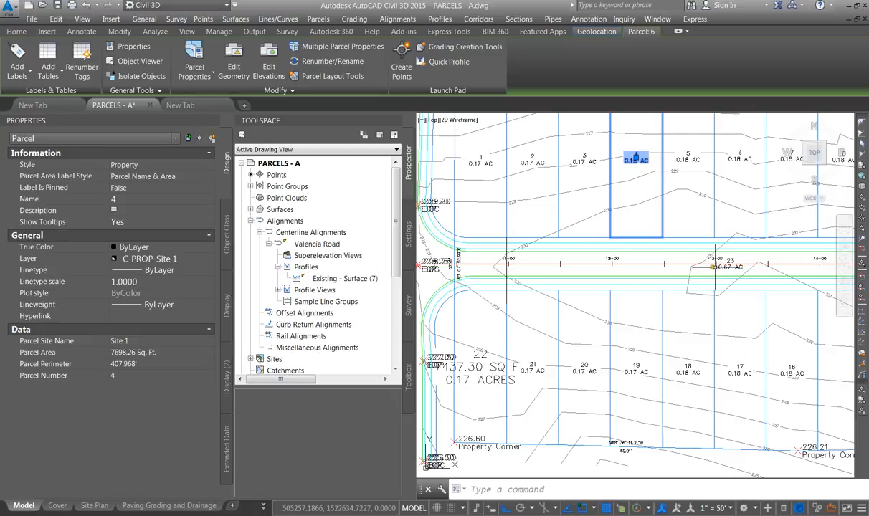
{"action": "scroll", "coordinate": [715, 267], "scroll_direction": "down", "scroll_amount": 5}
{"action": "key", "text": "Escape"}
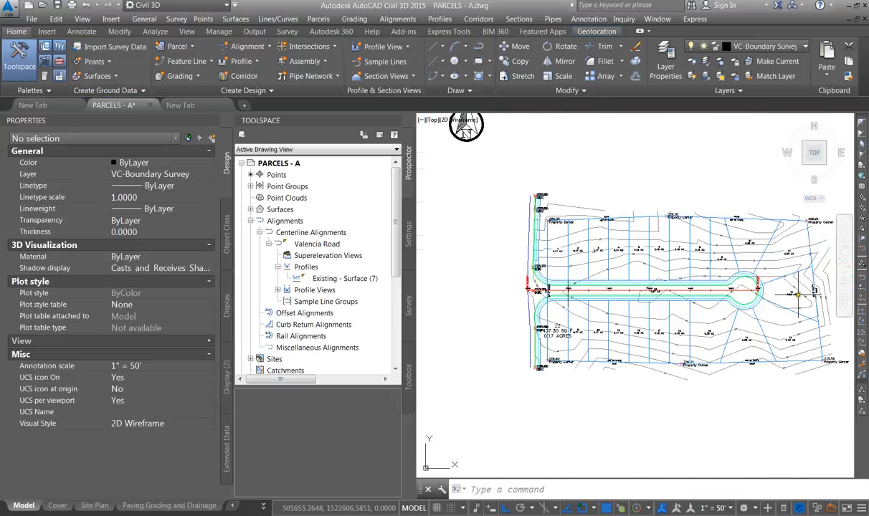
{"action": "scroll", "coordinate": [798, 294], "scroll_direction": "up", "scroll_amount": 3}
{"action": "scroll", "coordinate": [673, 343], "scroll_direction": "down", "scroll_amount": 1}
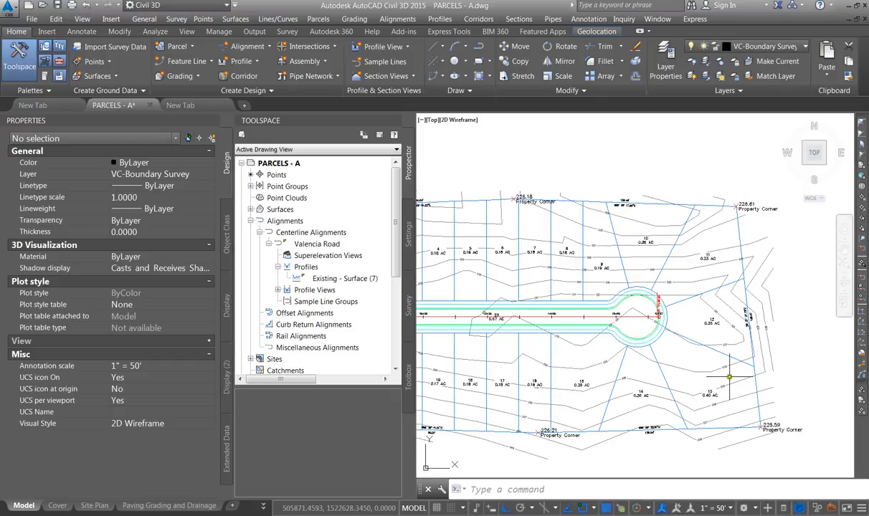
{"action": "scroll", "coordinate": [635, 377], "scroll_direction": "down", "scroll_amount": 5}
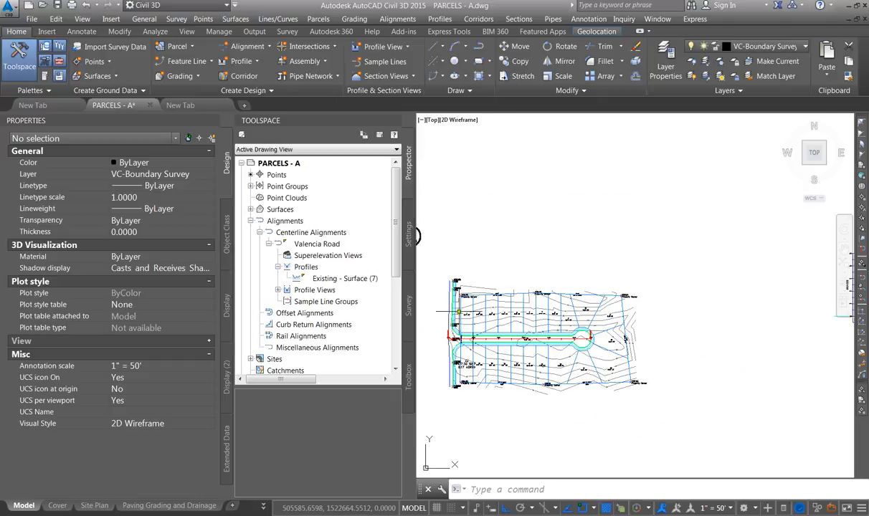
{"action": "scroll", "coordinate": [457, 311], "scroll_direction": "down", "scroll_amount": 2}
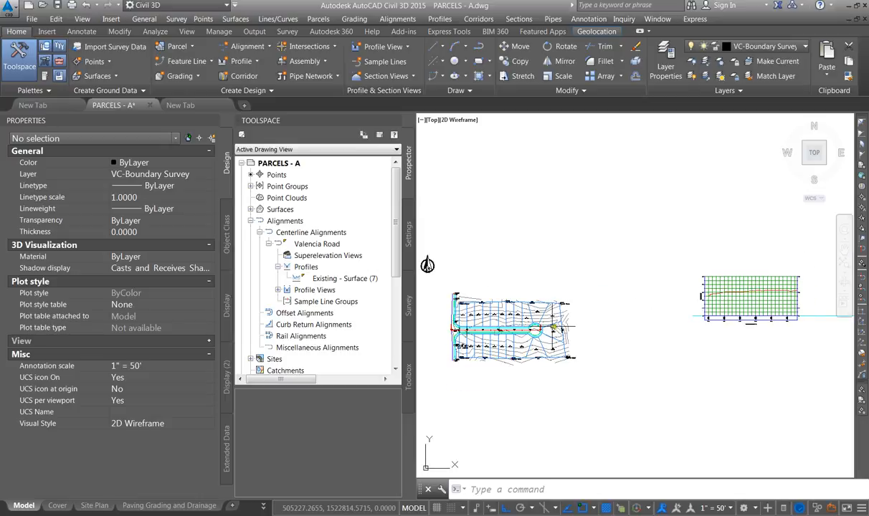
{"action": "scroll", "coordinate": [430, 291], "scroll_direction": "up", "scroll_amount": 6}
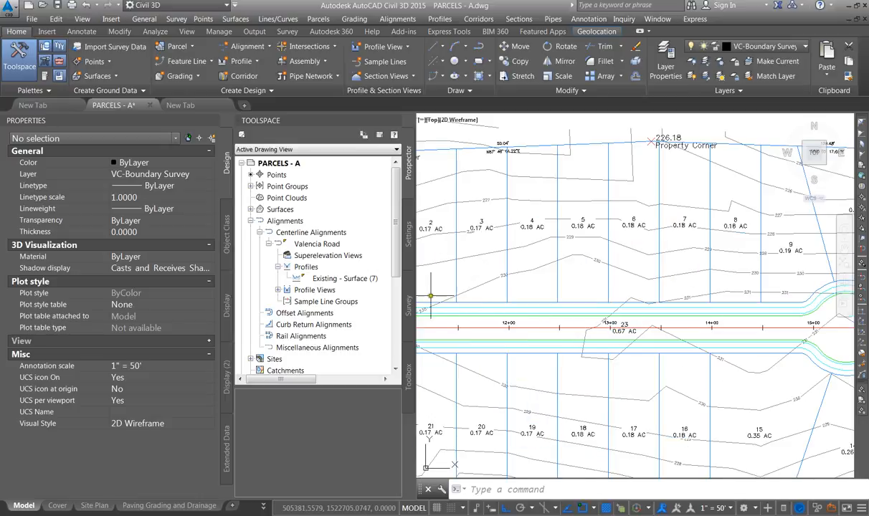
{"action": "scroll", "coordinate": [589, 325], "scroll_direction": "down", "scroll_amount": 3}
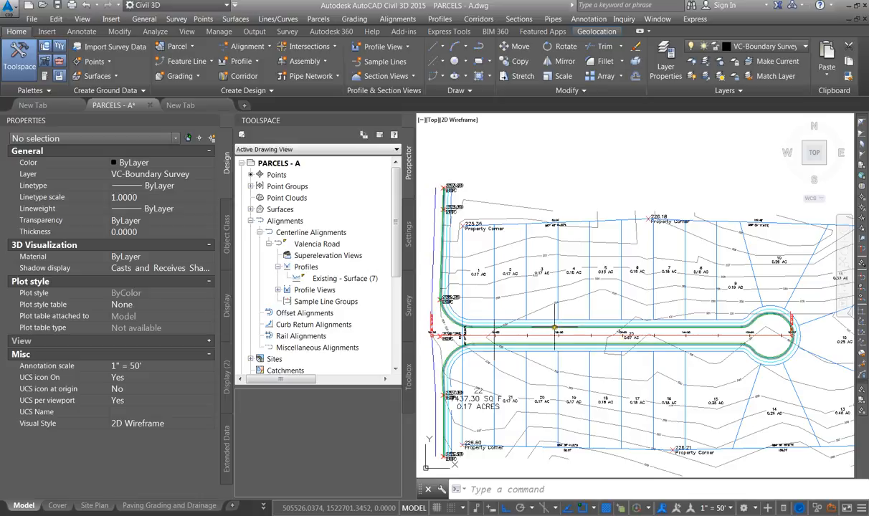
{"action": "left_click", "coordinate": [556, 331]}
{"action": "scroll", "coordinate": [557, 333], "scroll_direction": "up", "scroll_amount": 4}
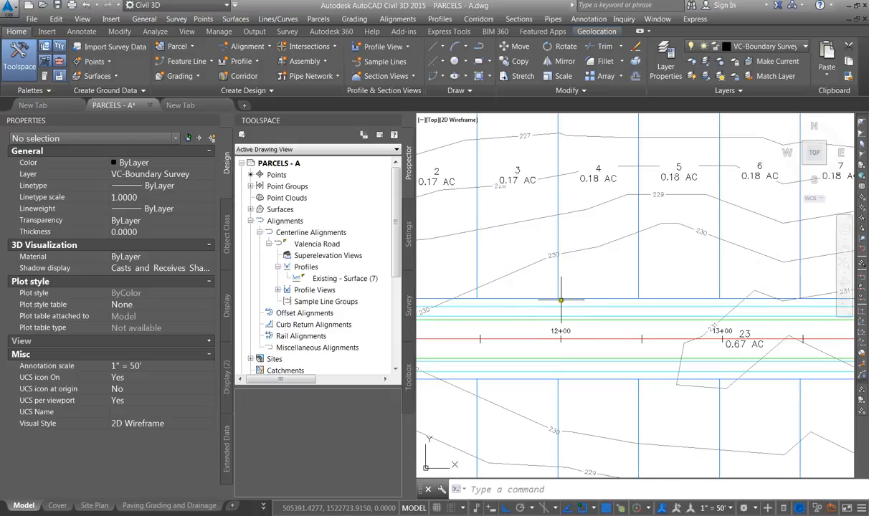
{"action": "scroll", "coordinate": [544, 389], "scroll_direction": "down", "scroll_amount": 2}
{"action": "scroll", "coordinate": [543, 389], "scroll_direction": "down", "scroll_amount": 2}
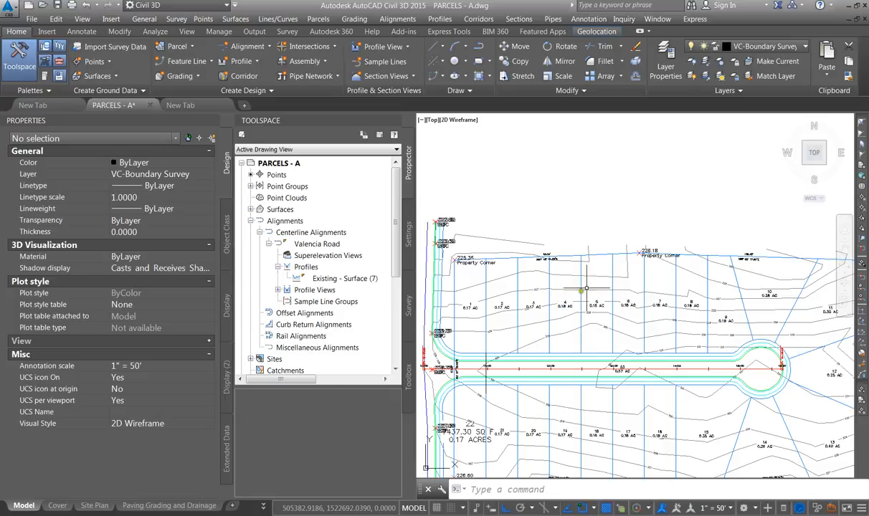
{"action": "scroll", "coordinate": [586, 289], "scroll_direction": "down", "scroll_amount": 5}
{"action": "scroll", "coordinate": [681, 285], "scroll_direction": "up", "scroll_amount": 5}
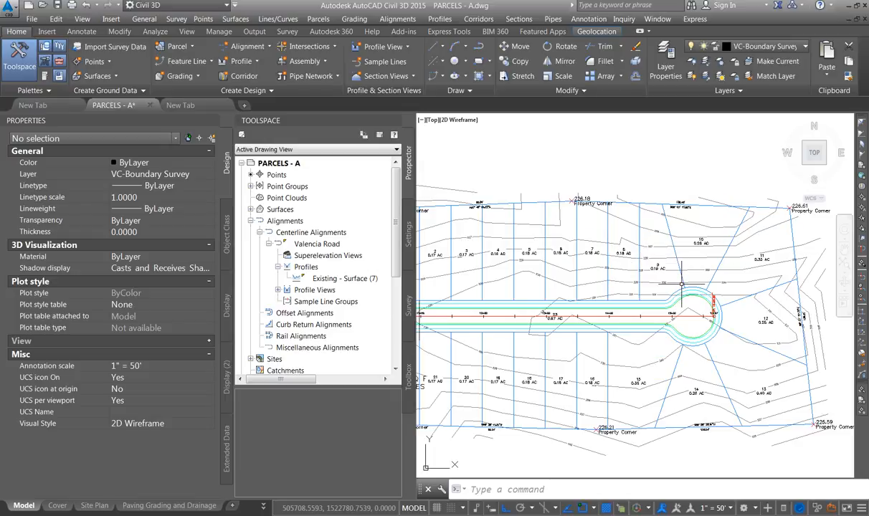